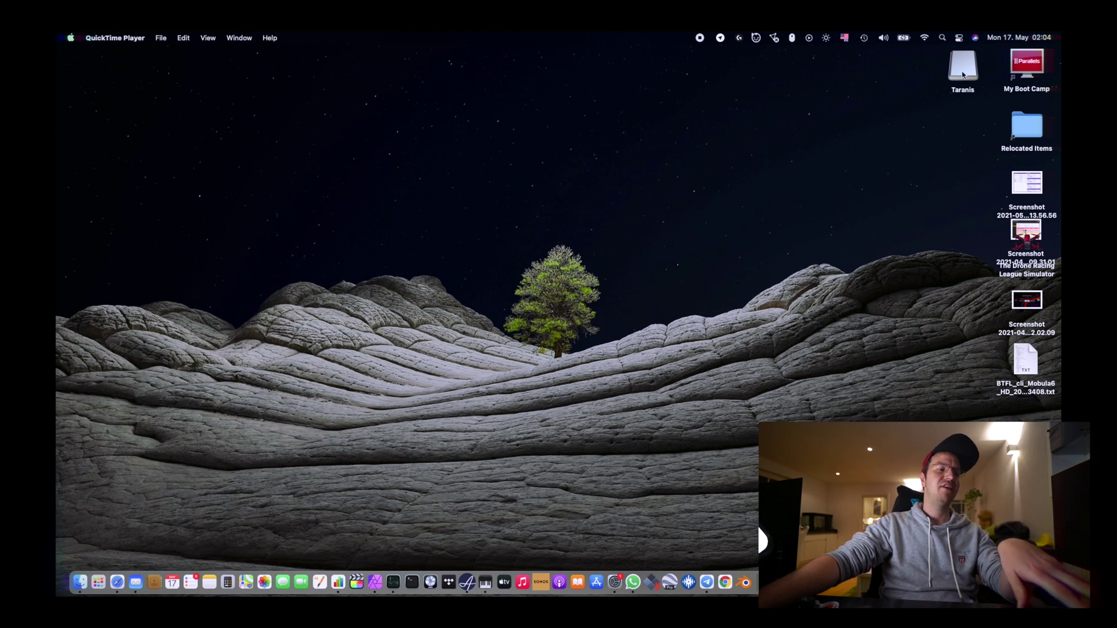
Step: Open the Taranis X9LITES SD card to show its FIRMWARE and MODELS folders, then bring up Safari
double_click(963, 70)
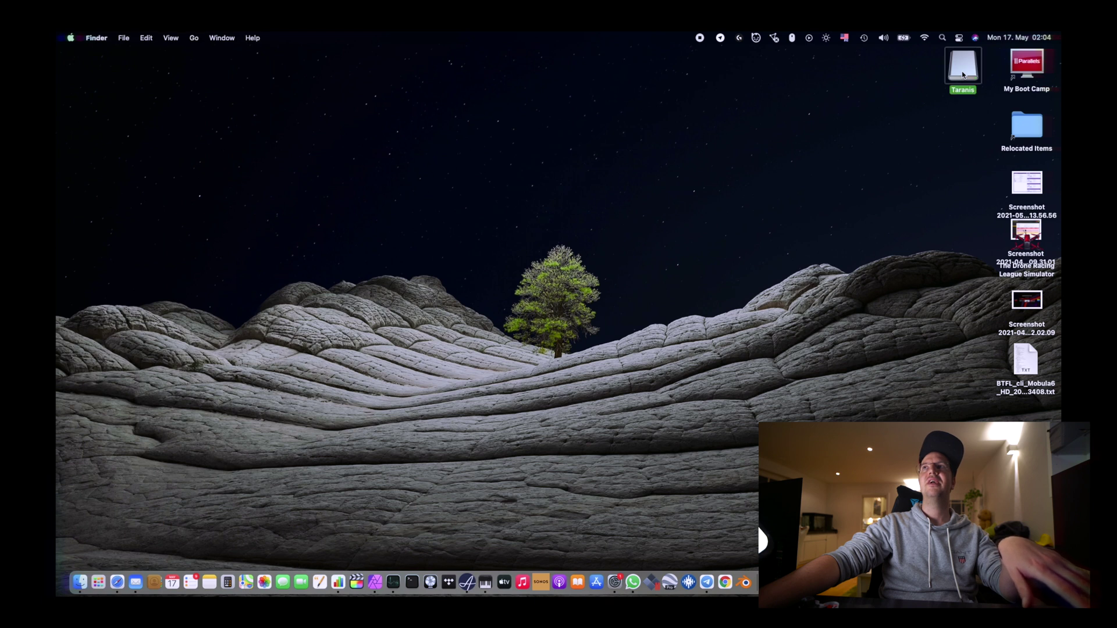
scroll(434, 230, down, 8)
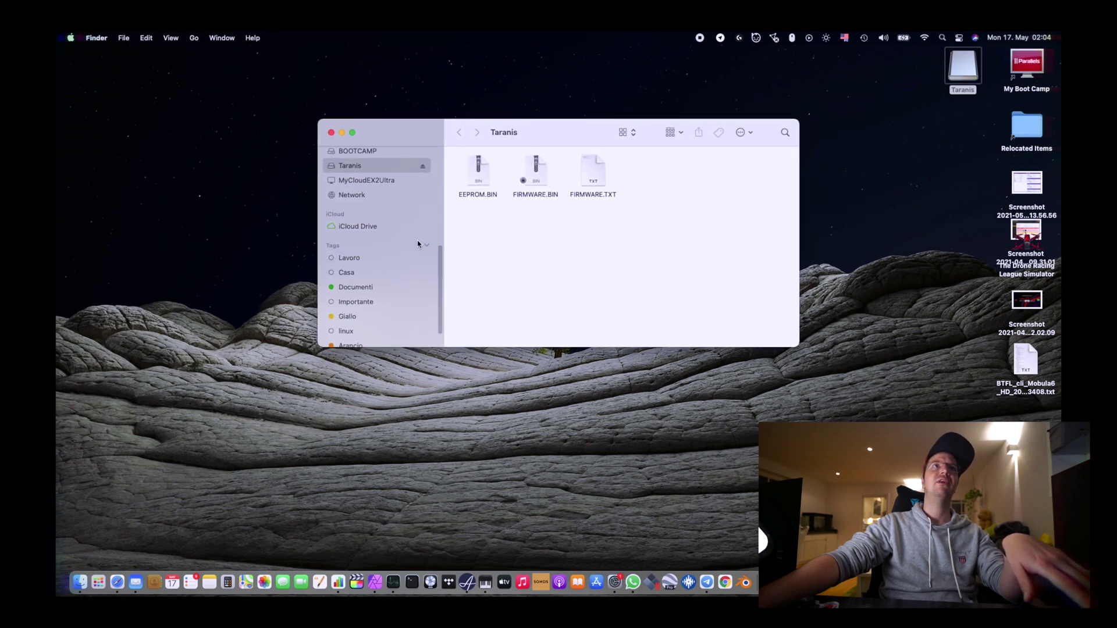
scroll(420, 246, up, 3)
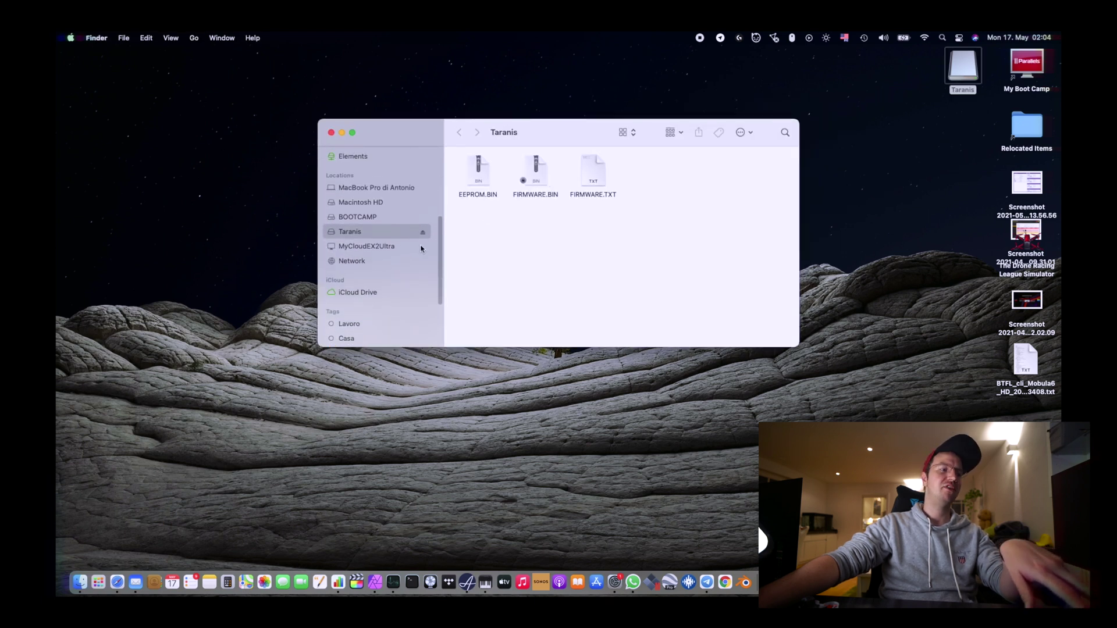
scroll(422, 249, up, 3)
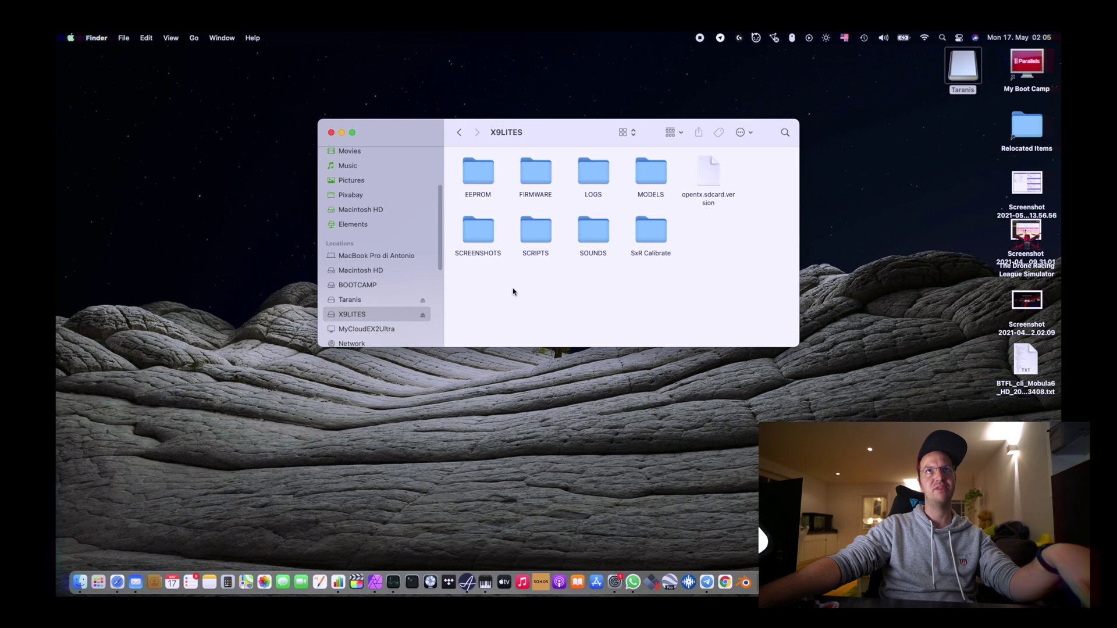
drag(721, 292, 560, 289)
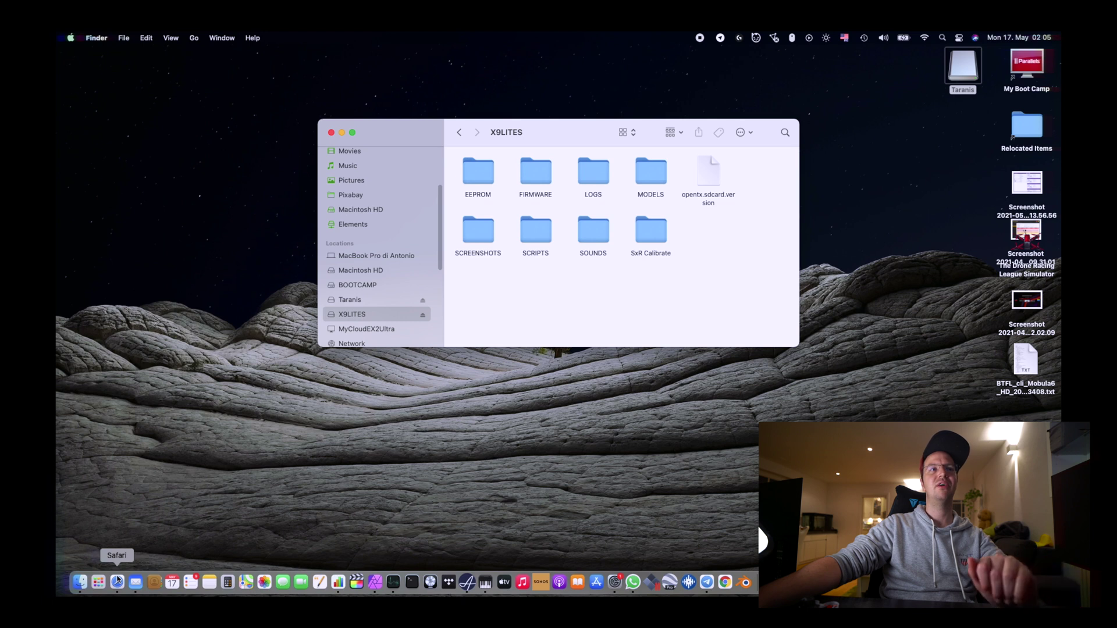
click(117, 580)
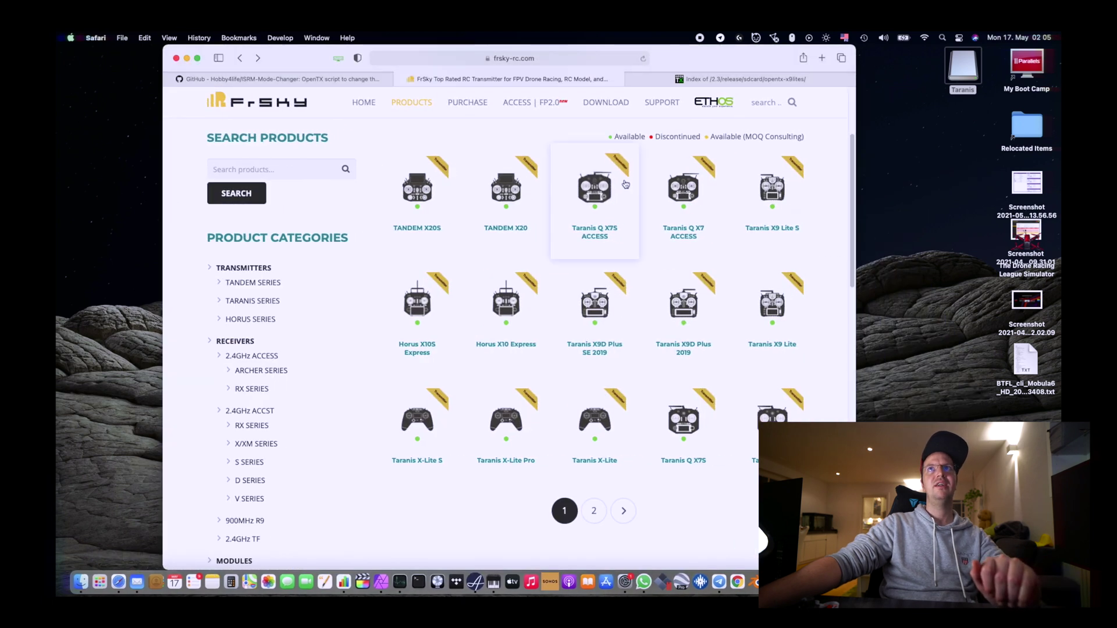
Step: Show the /2.3/release/sdcard/opentx-x9lites/ index address and highlight the sdcard-128x64-2.3V0029.zip row
click(782, 80)
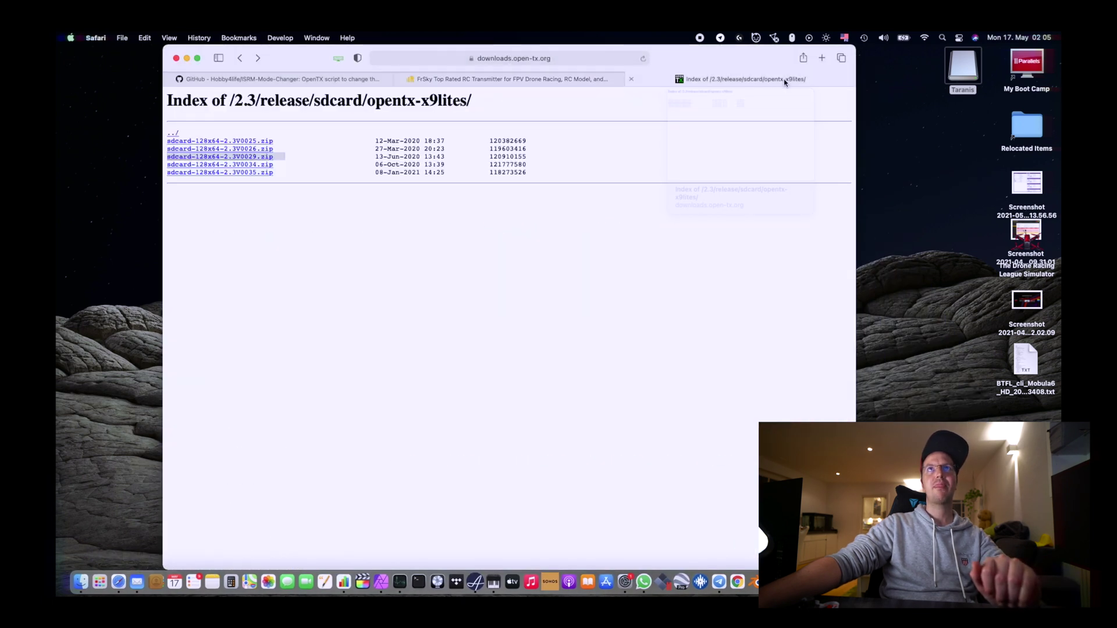
click(579, 64)
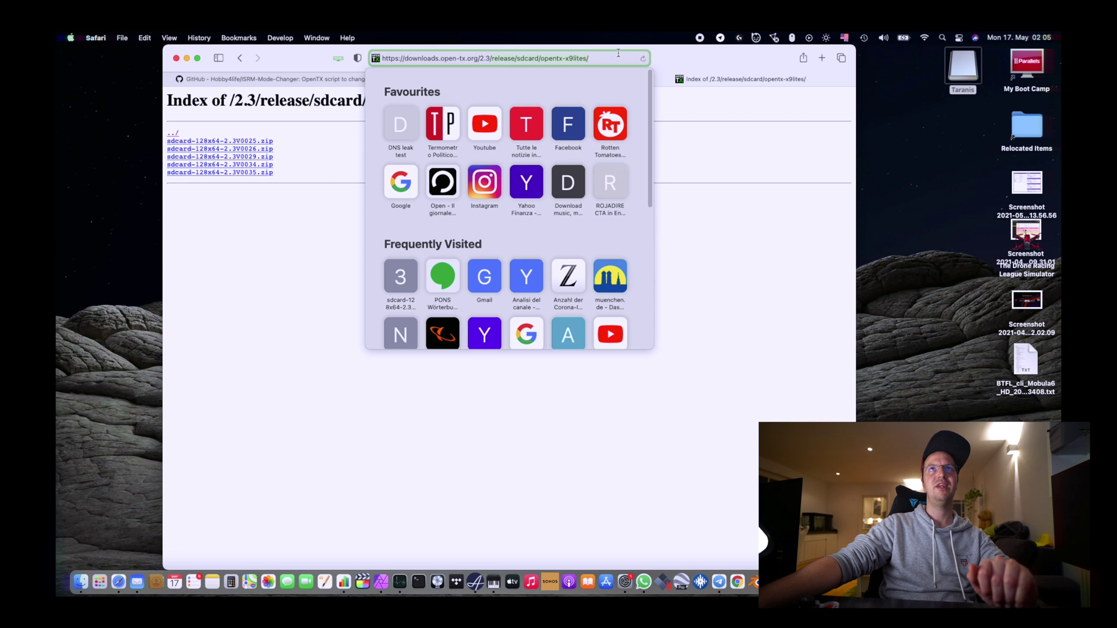
click(718, 166)
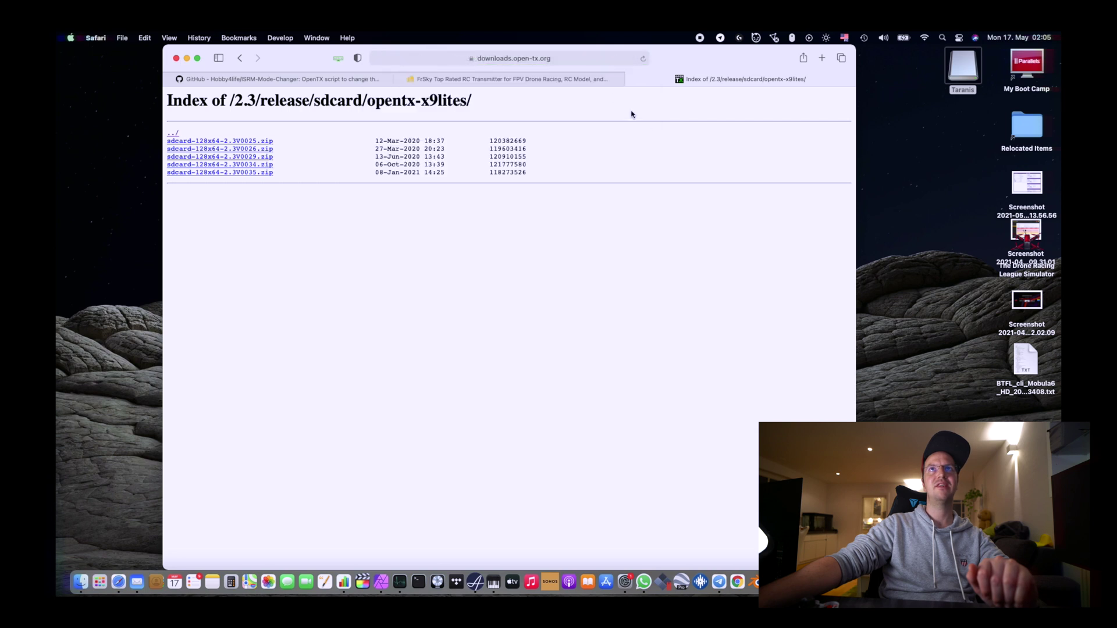
click(582, 59)
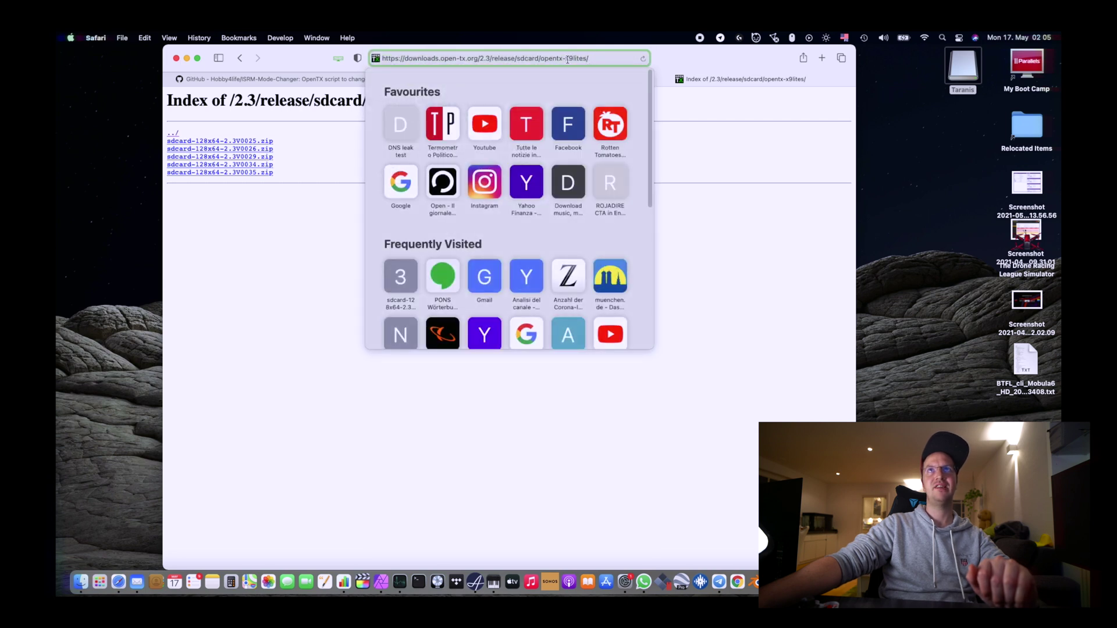
click(711, 154)
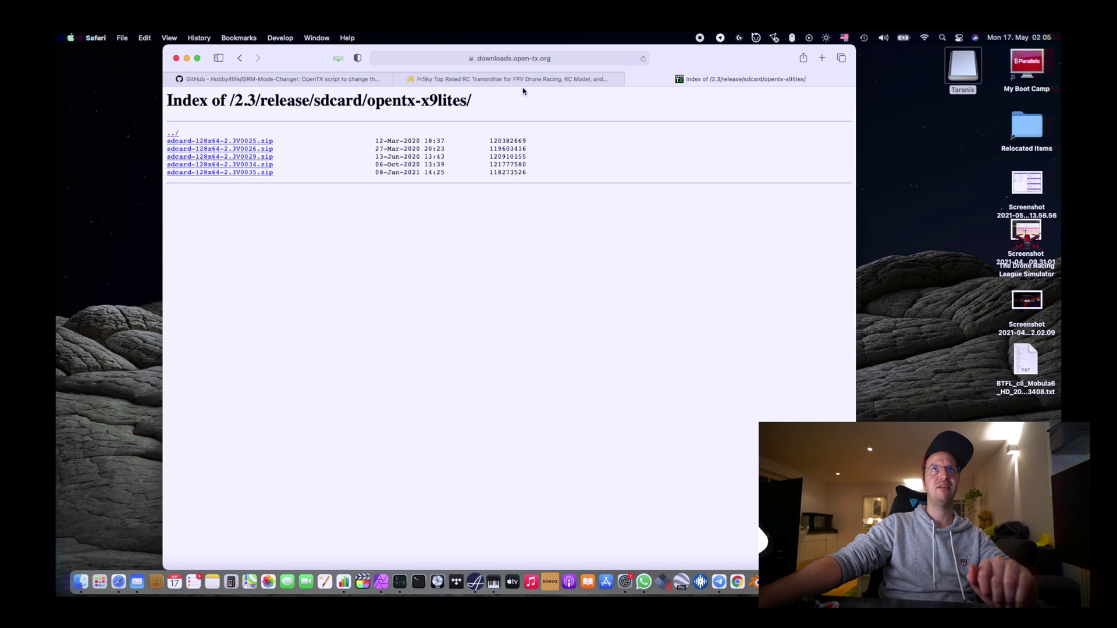
click(570, 61)
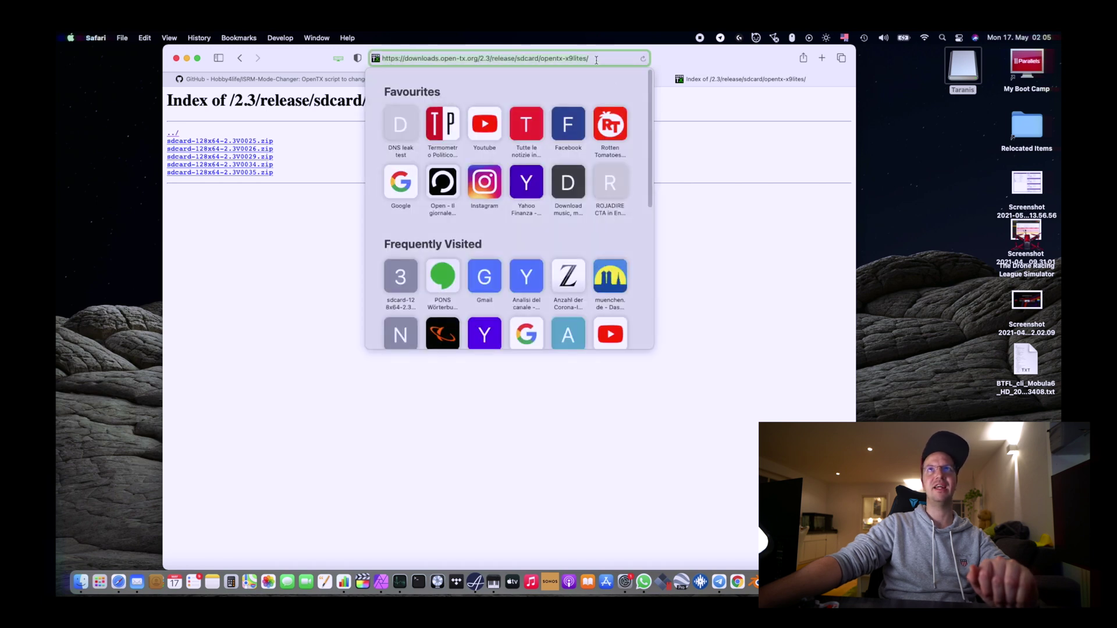
click(679, 152)
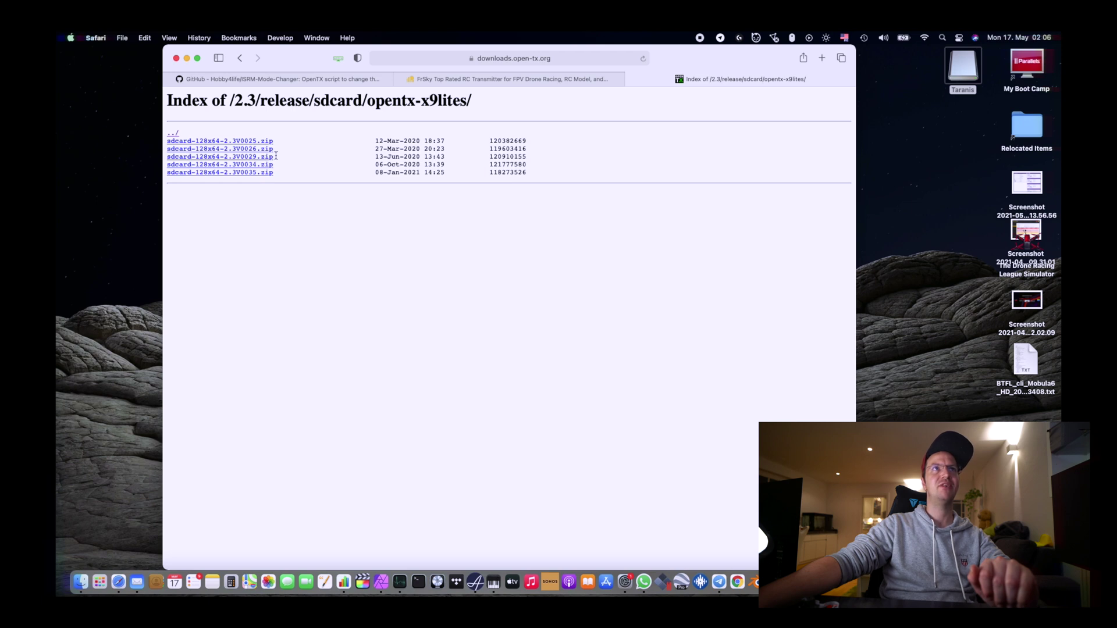
drag(176, 159, 148, 159)
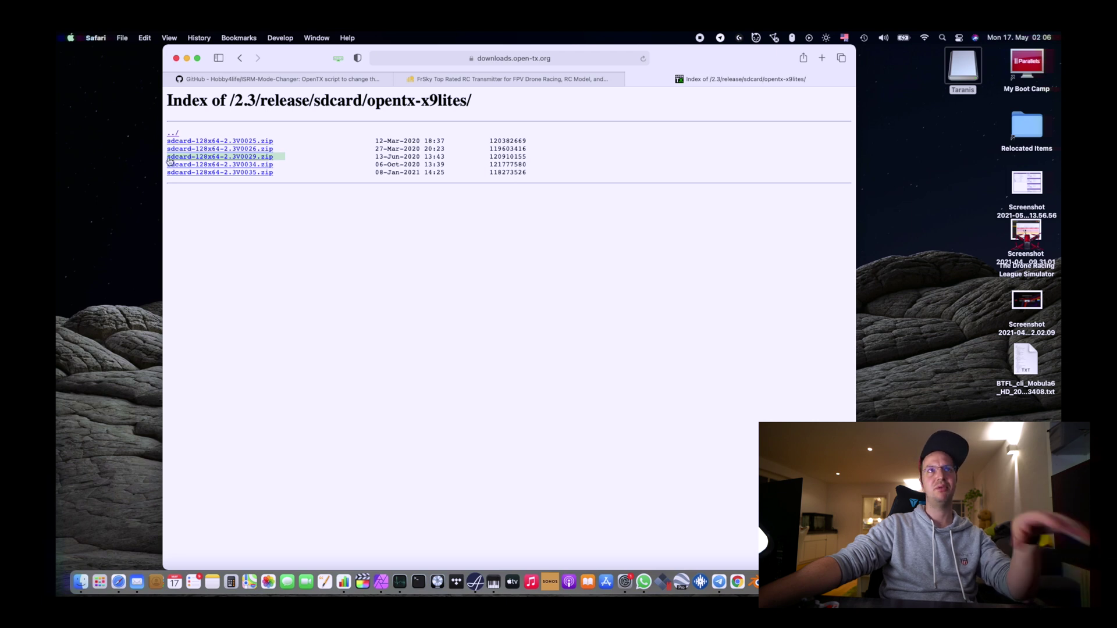
triple_click(254, 157)
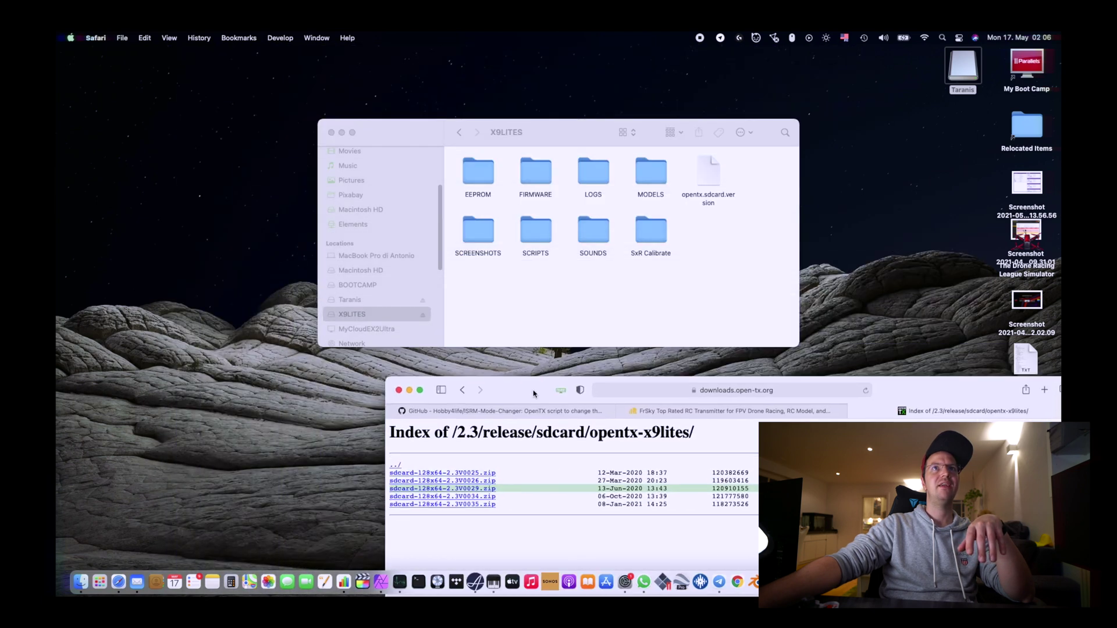
Step: Open the card's FIRMWARE folder to show it holds only readme.txt, then return to the OpenTX index
click(535, 323)
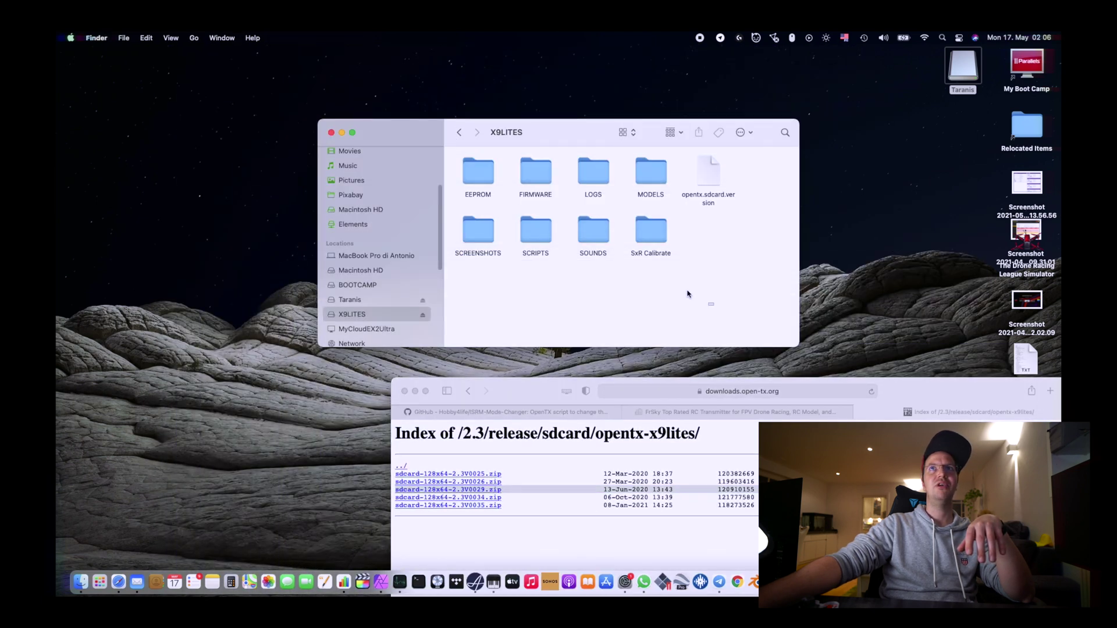
drag(687, 294, 731, 260)
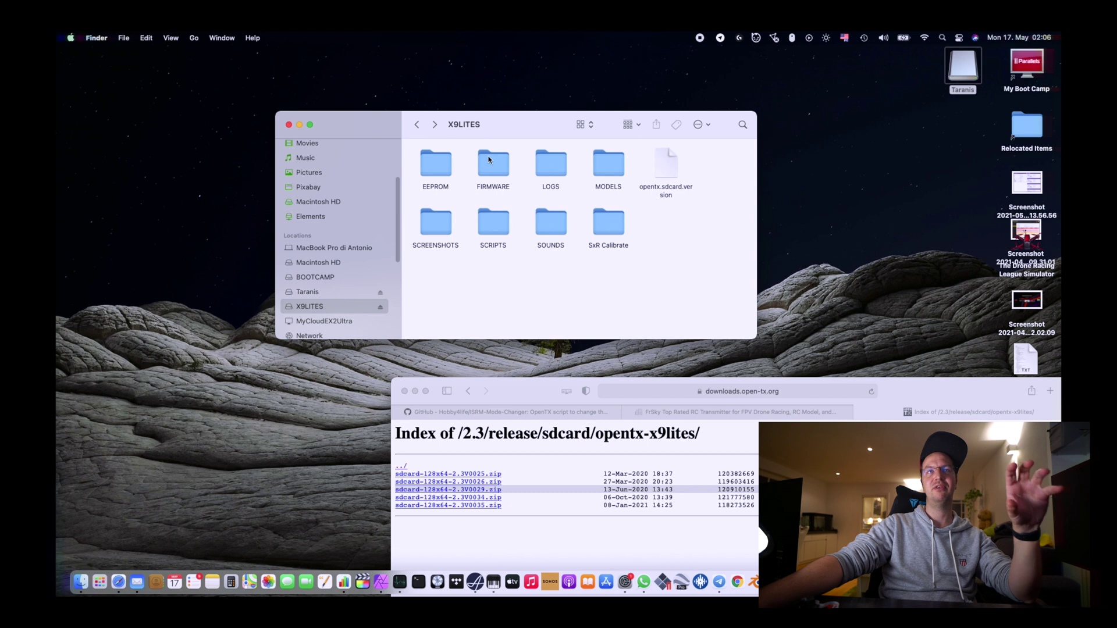
double_click(489, 160)
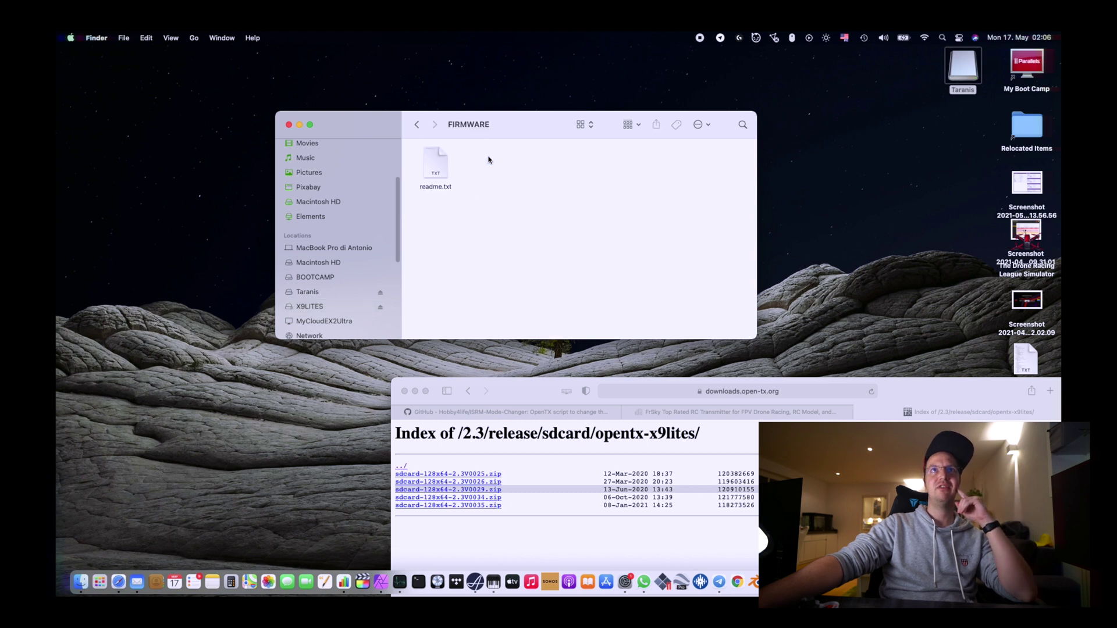
drag(529, 287, 512, 214)
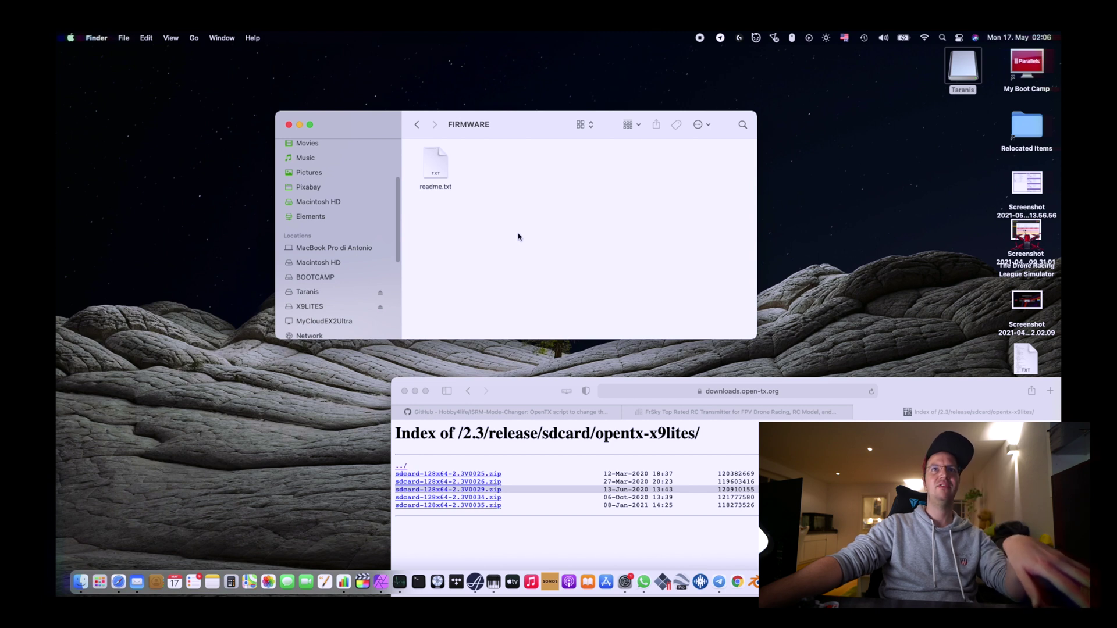
drag(533, 385, 363, 52)
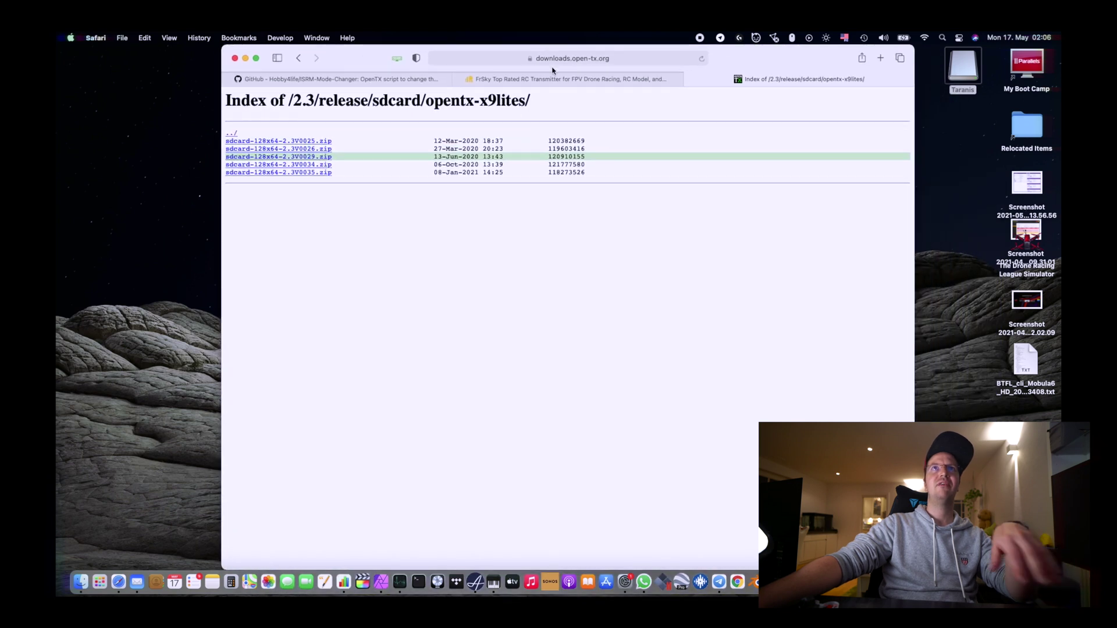
Step: Switch to the FrSky site and scroll the Taranis X9 Lite download sections, Manual 190723 at 1.34MB
click(554, 78)
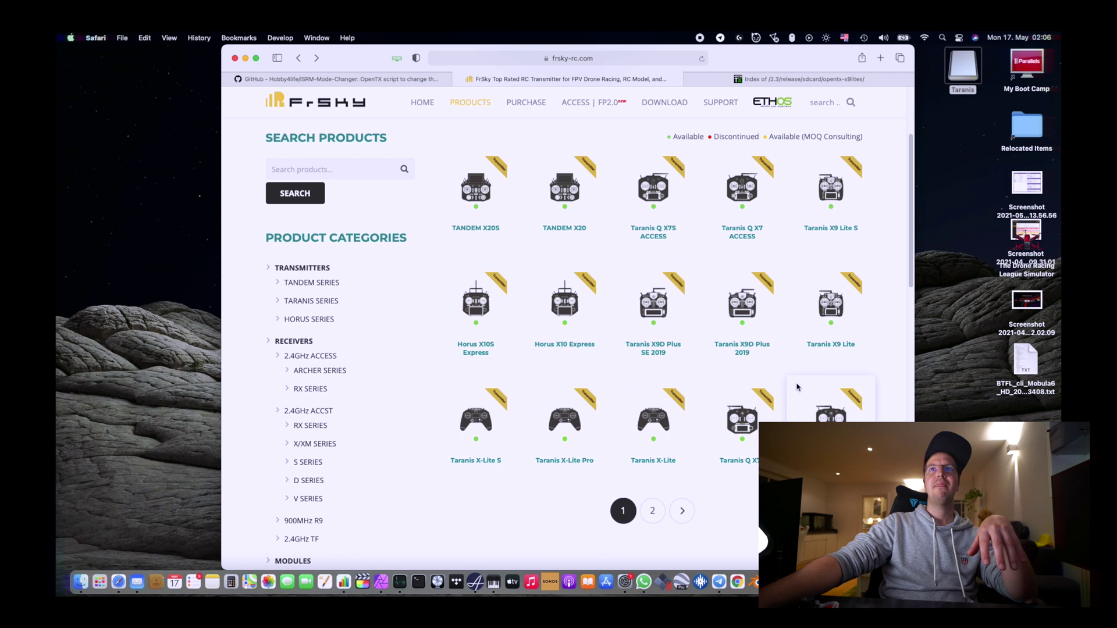
scroll(464, 350, up, 3)
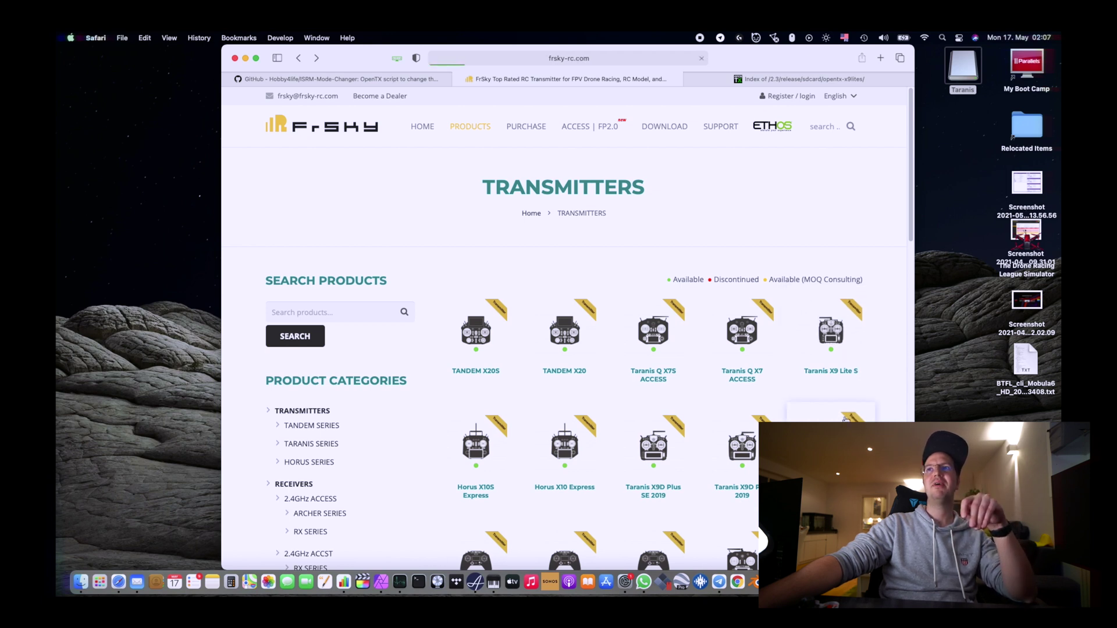
scroll(702, 326, down, 5)
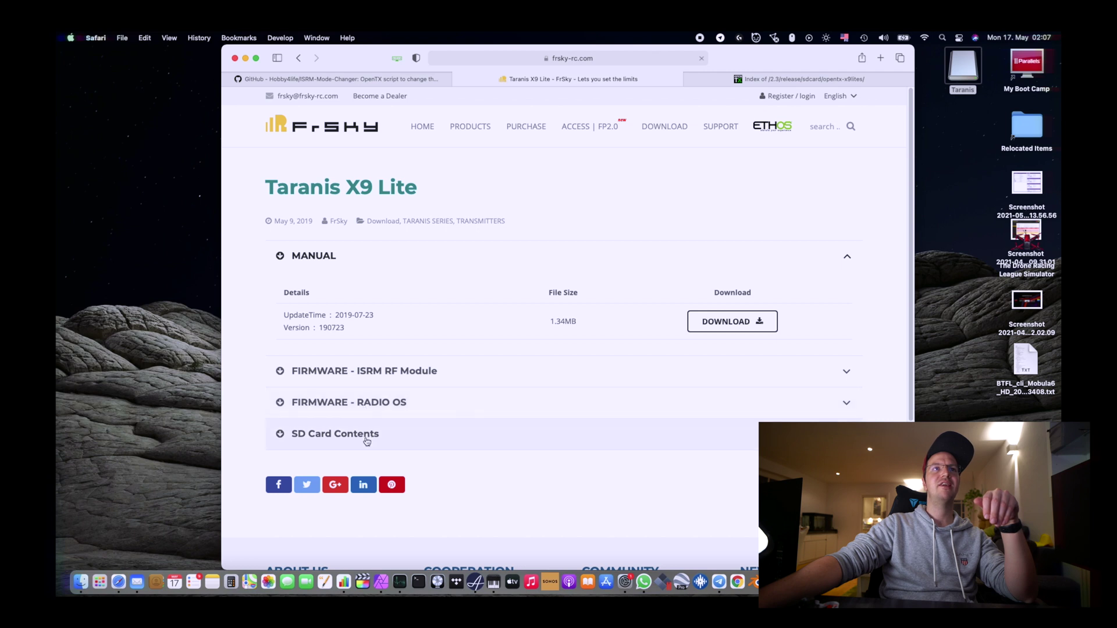
click(366, 441)
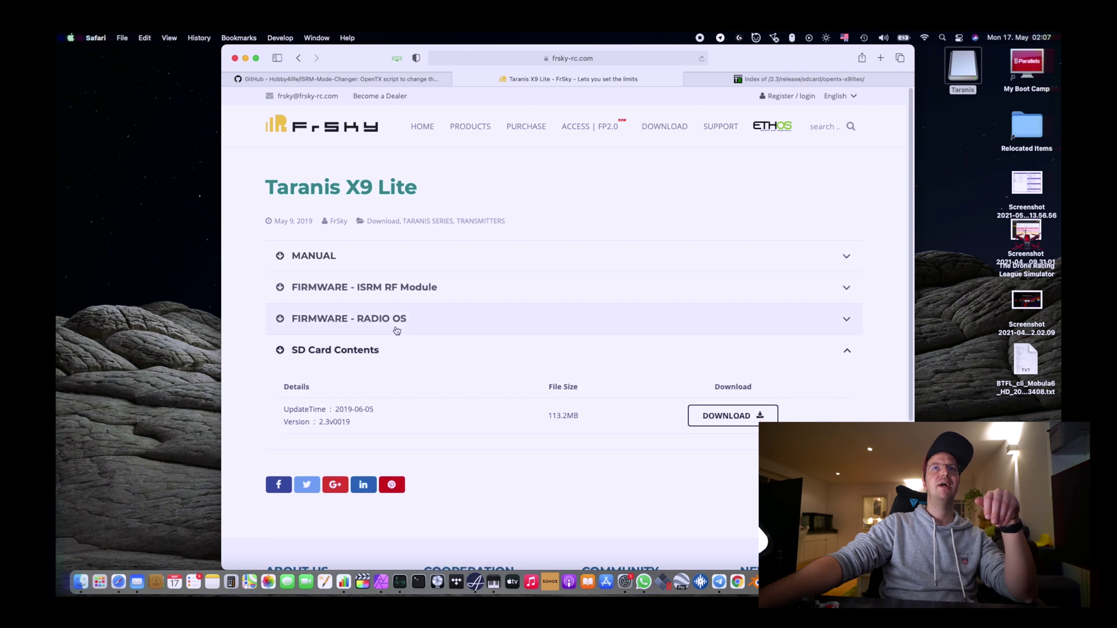
click(397, 298)
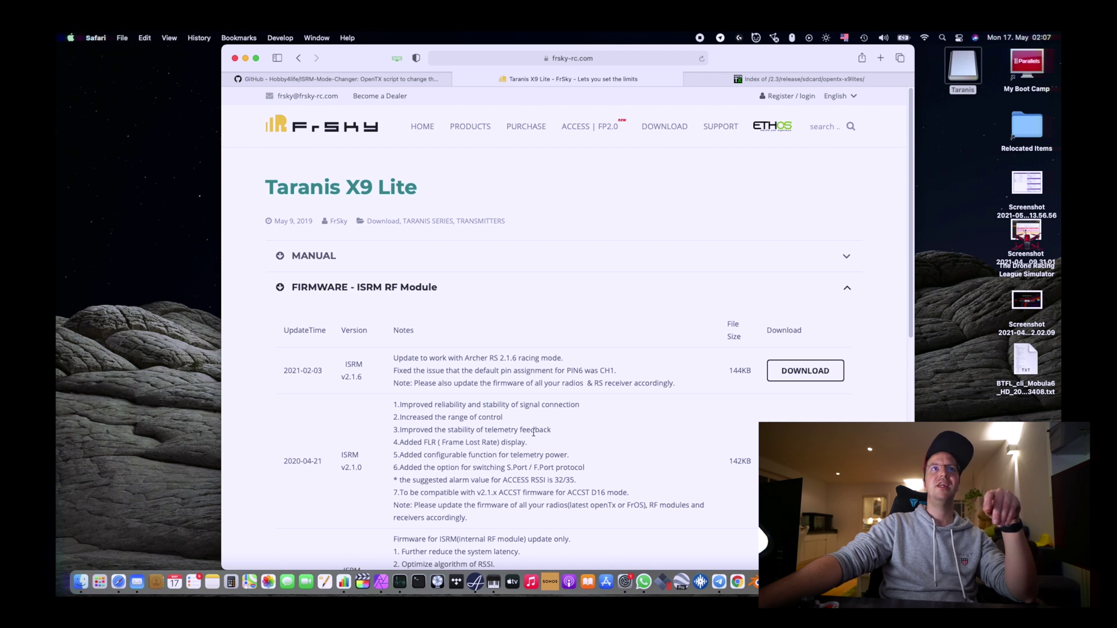
scroll(359, 377, down, 5)
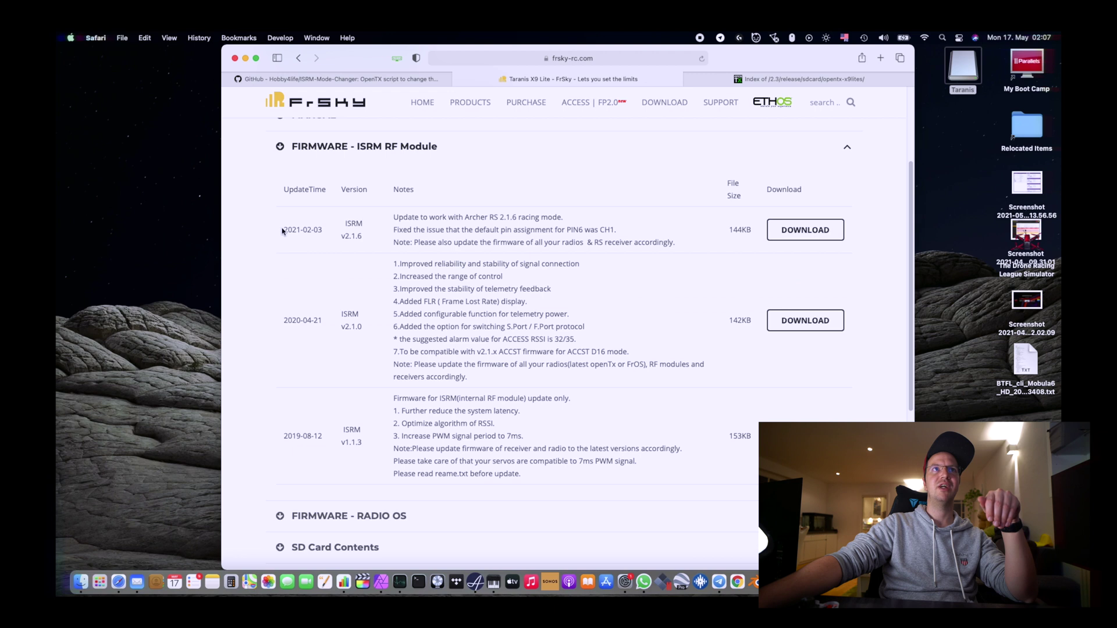
drag(283, 230, 550, 249)
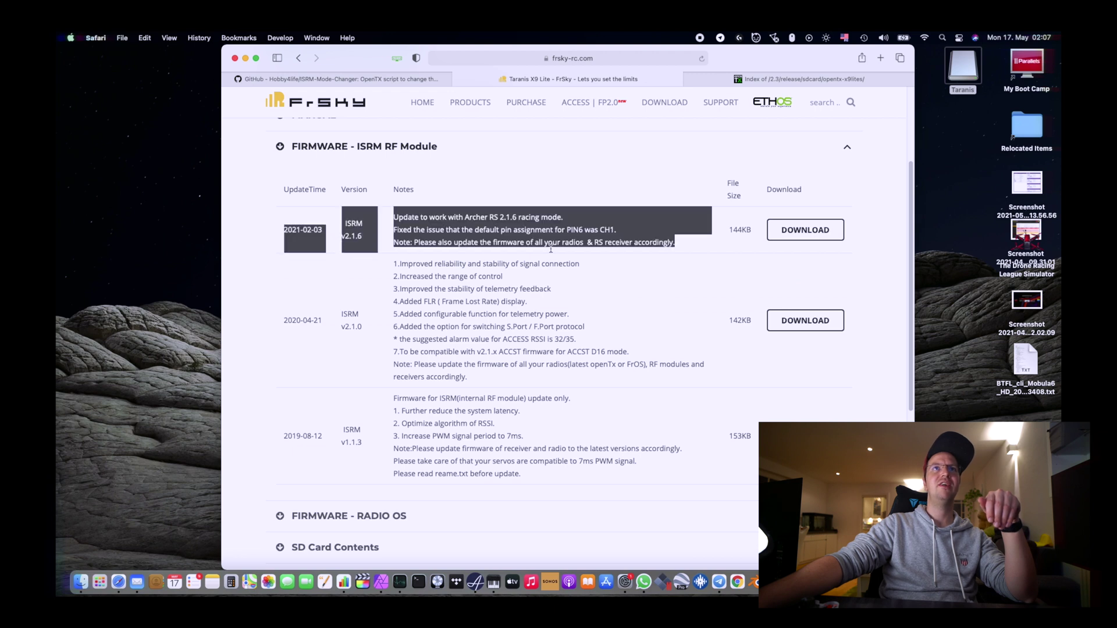
click(363, 243)
drag(362, 326, 342, 327)
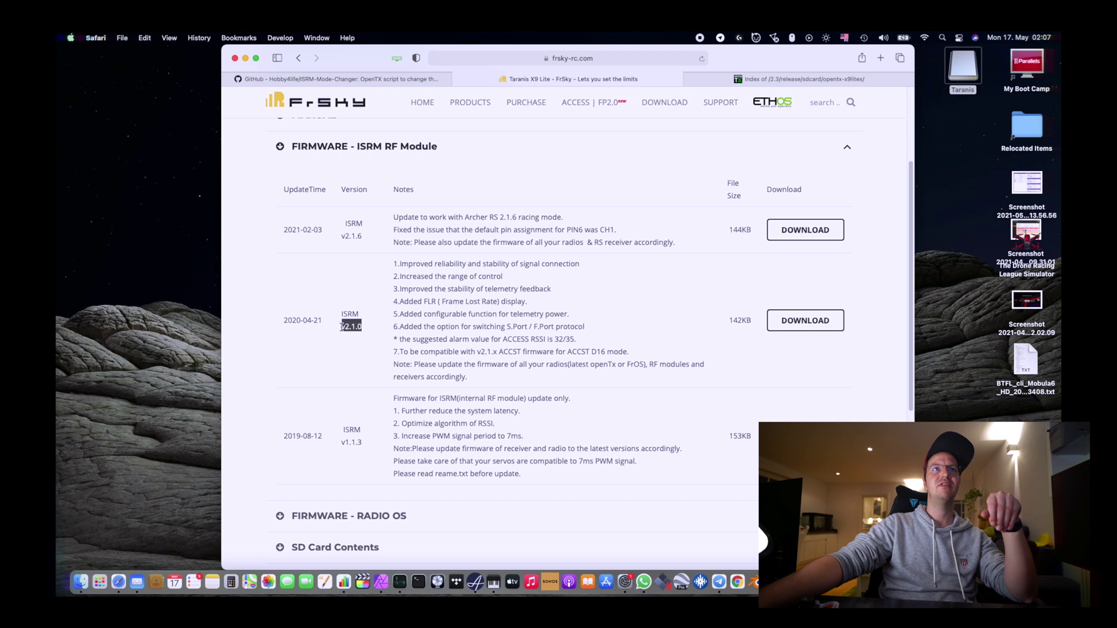
drag(366, 457, 398, 441)
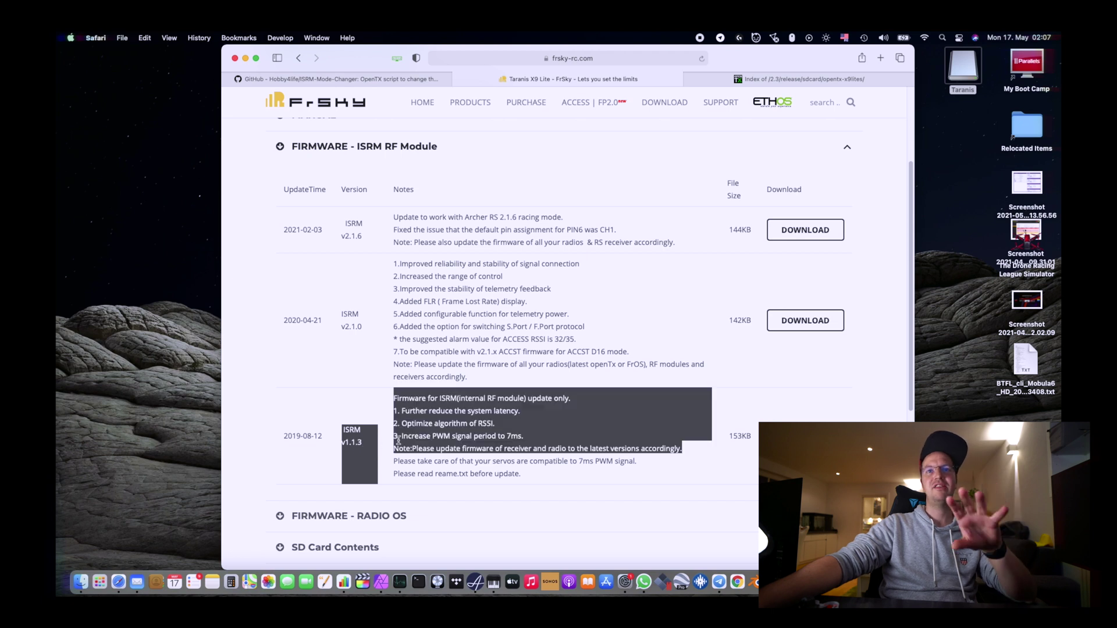
click(343, 446)
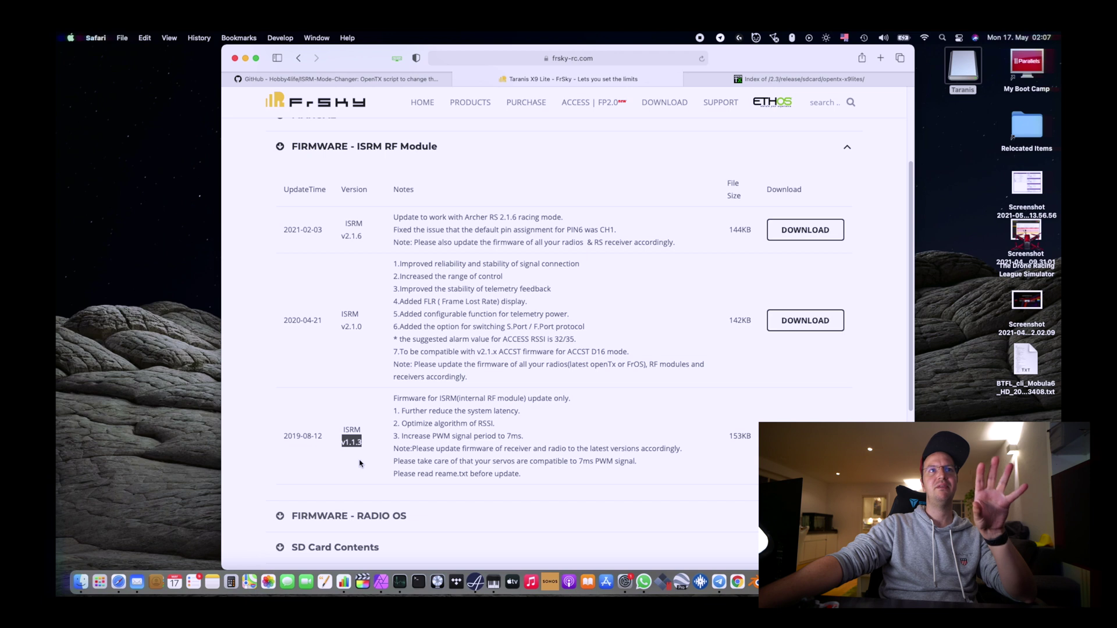
drag(359, 463, 291, 410)
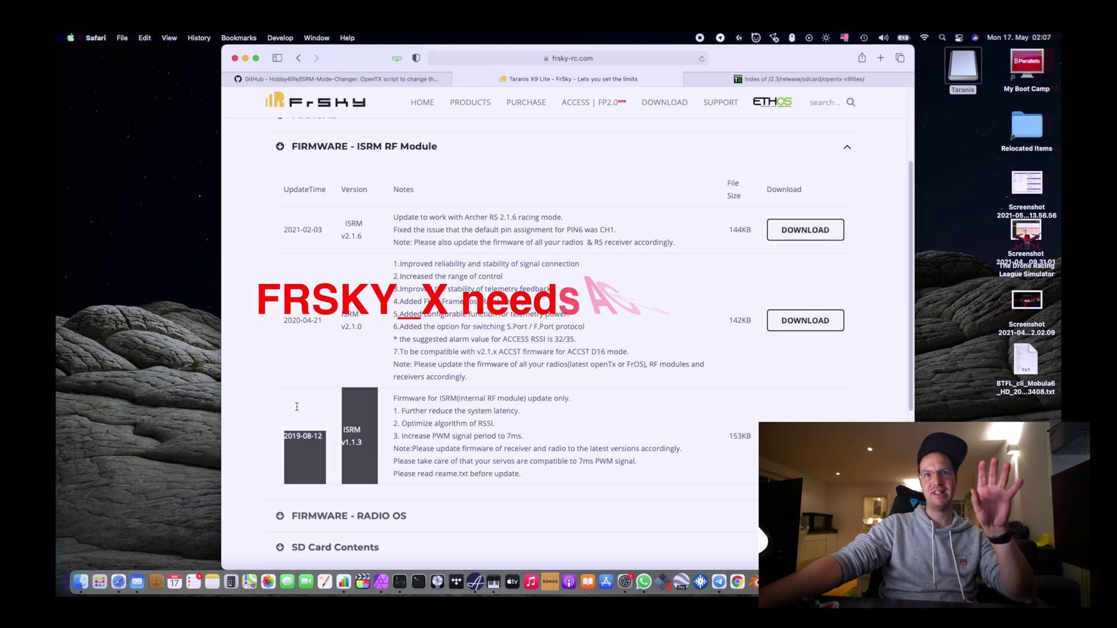
drag(361, 379, 363, 314)
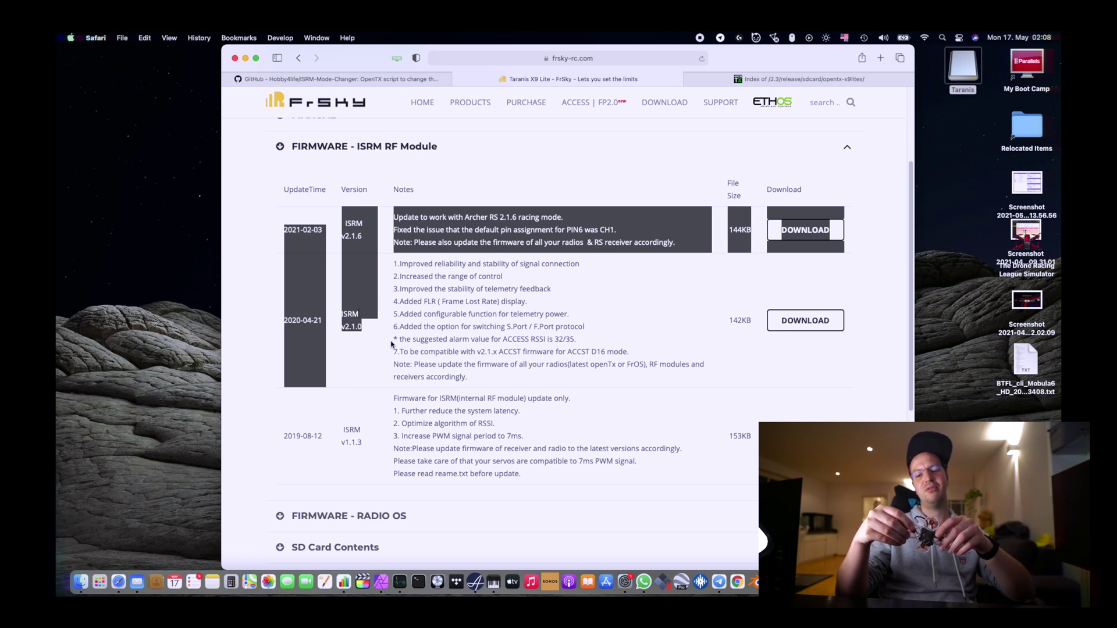
triple_click(423, 412)
drag(422, 412, 472, 471)
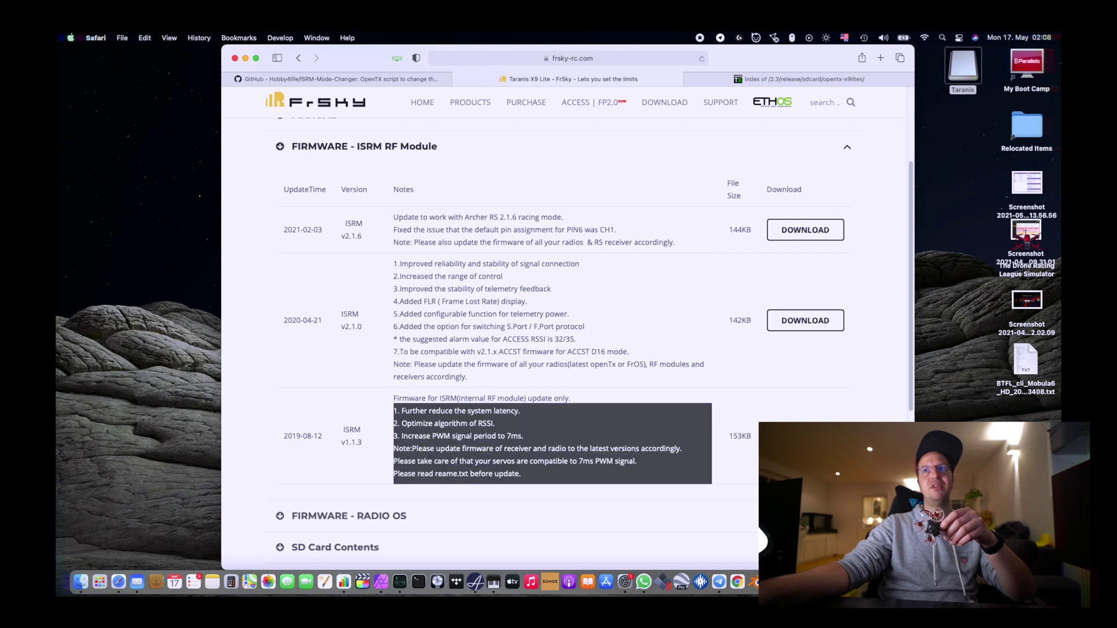
click(80, 582)
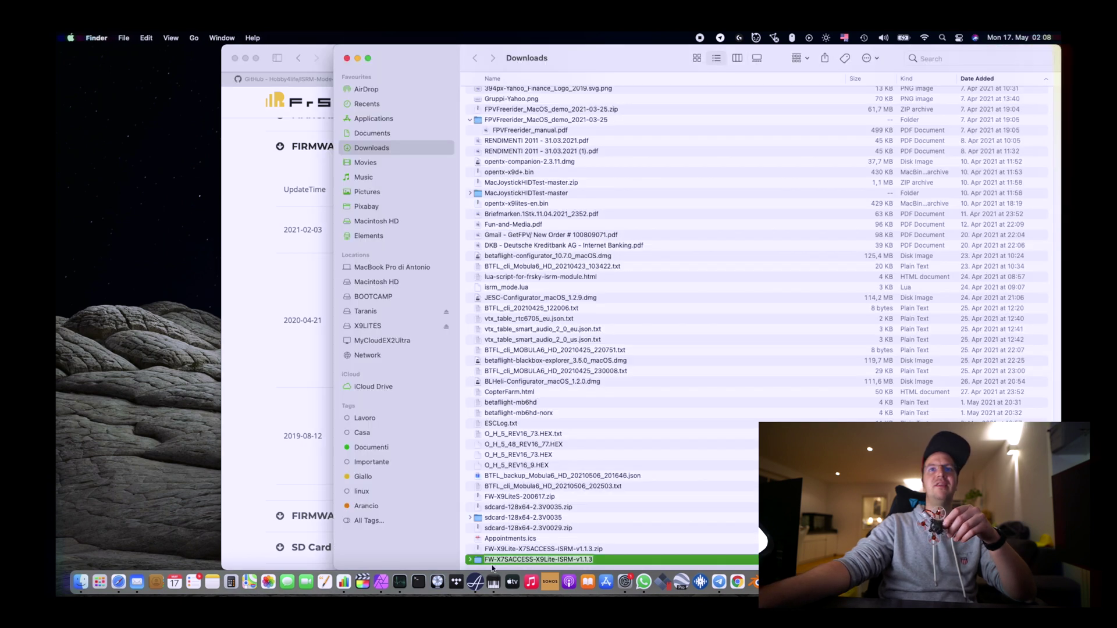
Step: Copy ISRM_N_190805.frk from the FW-X7SACCESS-X9Lite-ISRM-v1.1.3 download folder into the card's FIRMWARE folder
double_click(476, 561)
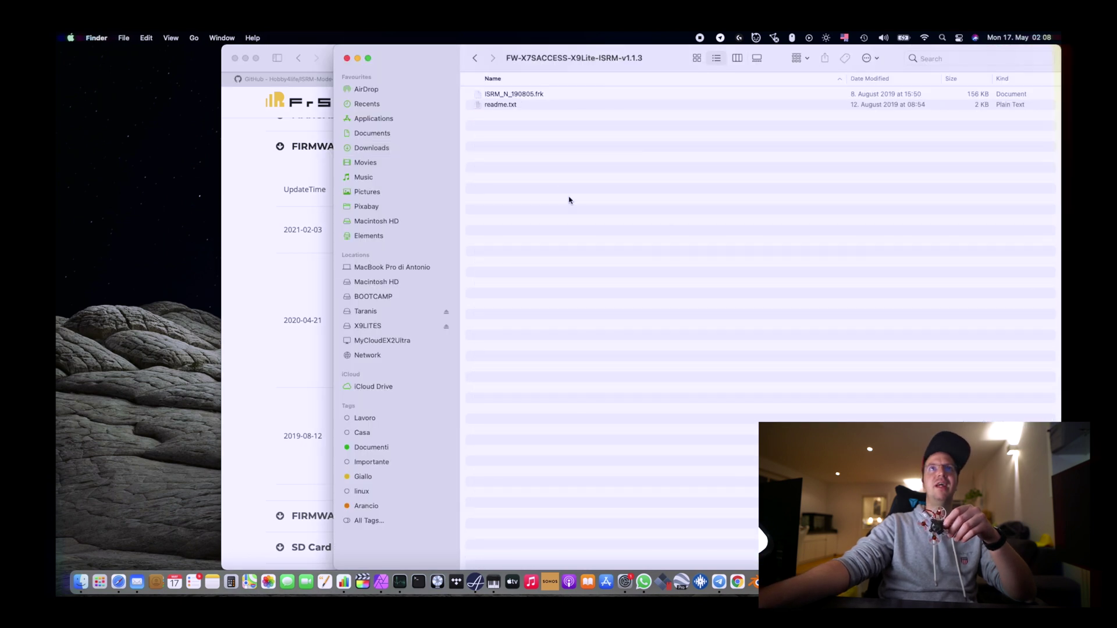
click(519, 94)
drag(330, 54, 438, 411)
drag(423, 61, 673, 131)
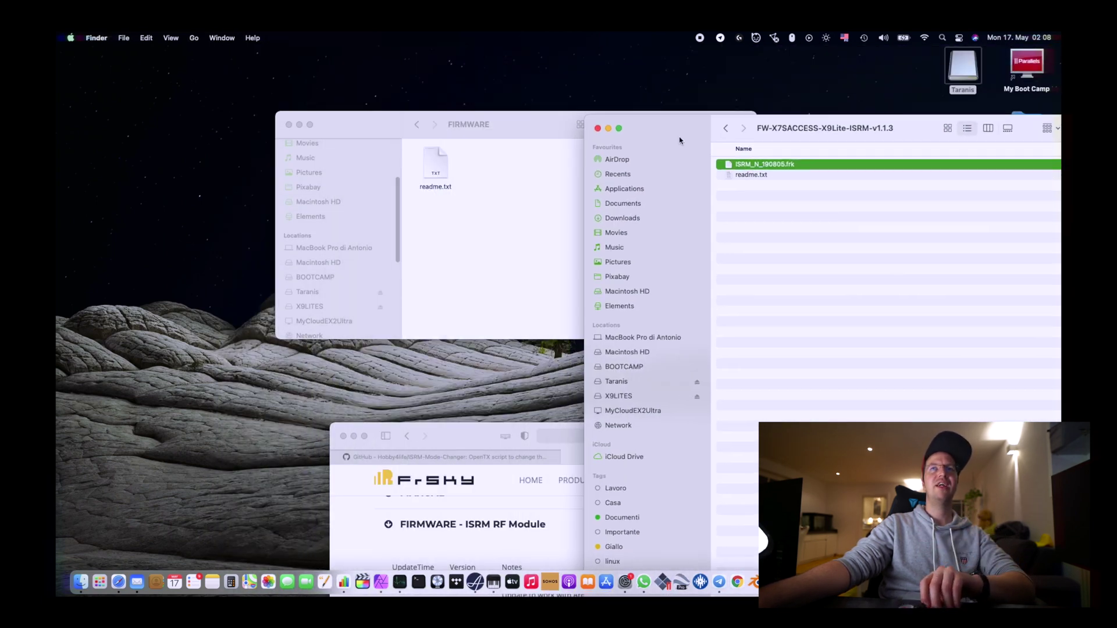
drag(730, 164, 513, 240)
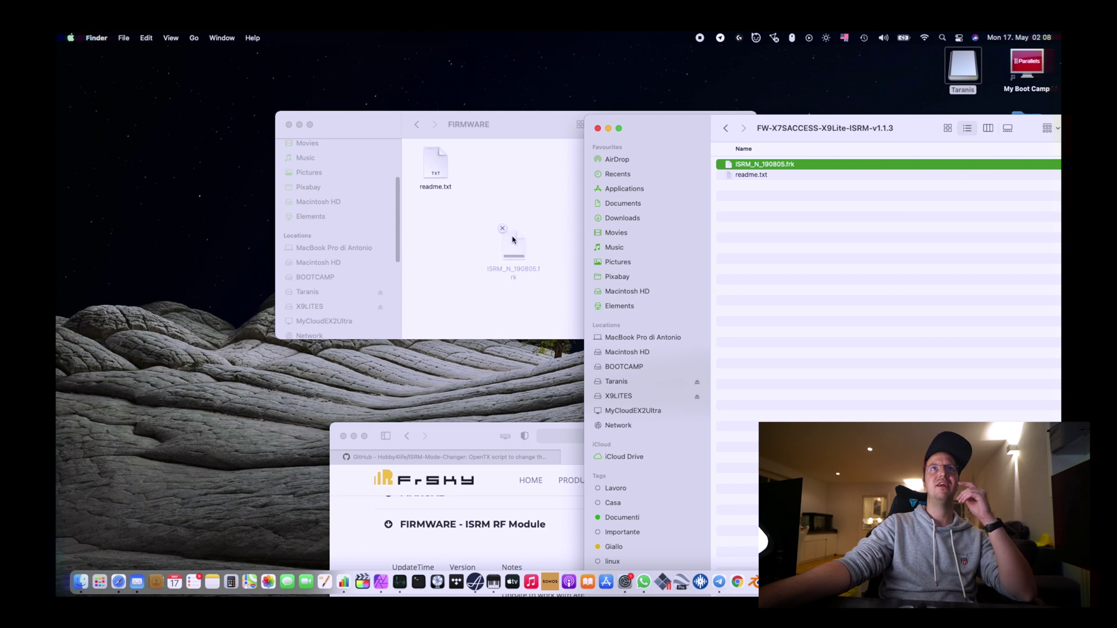
click(544, 227)
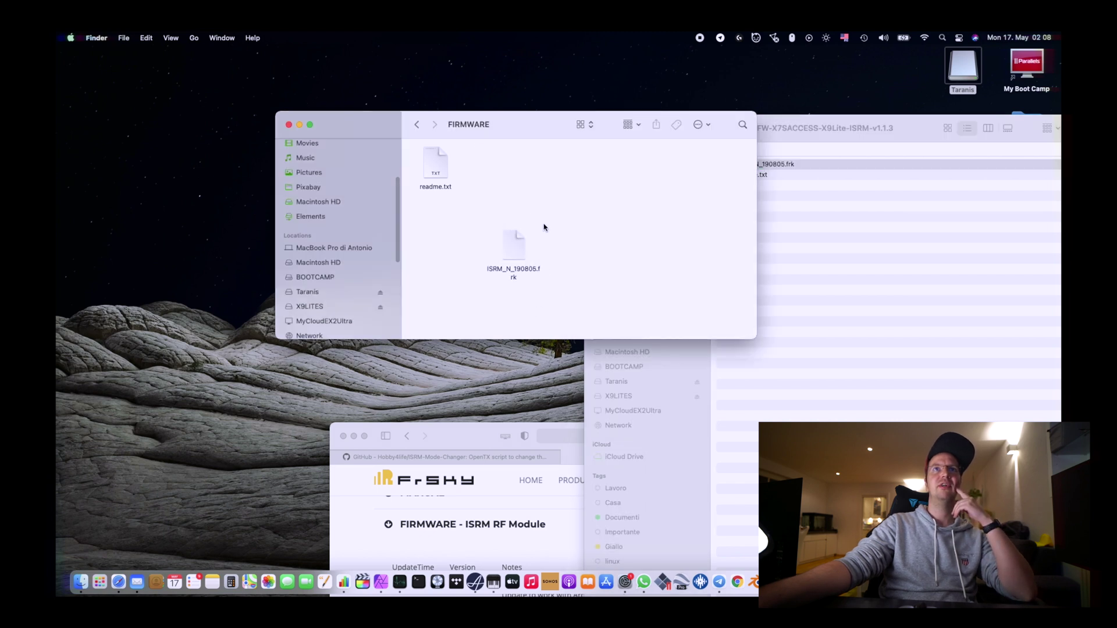
drag(573, 287, 557, 187)
Step: Return to the ISRM-Mode-Changer repository's top level and review its address and file list
click(416, 125)
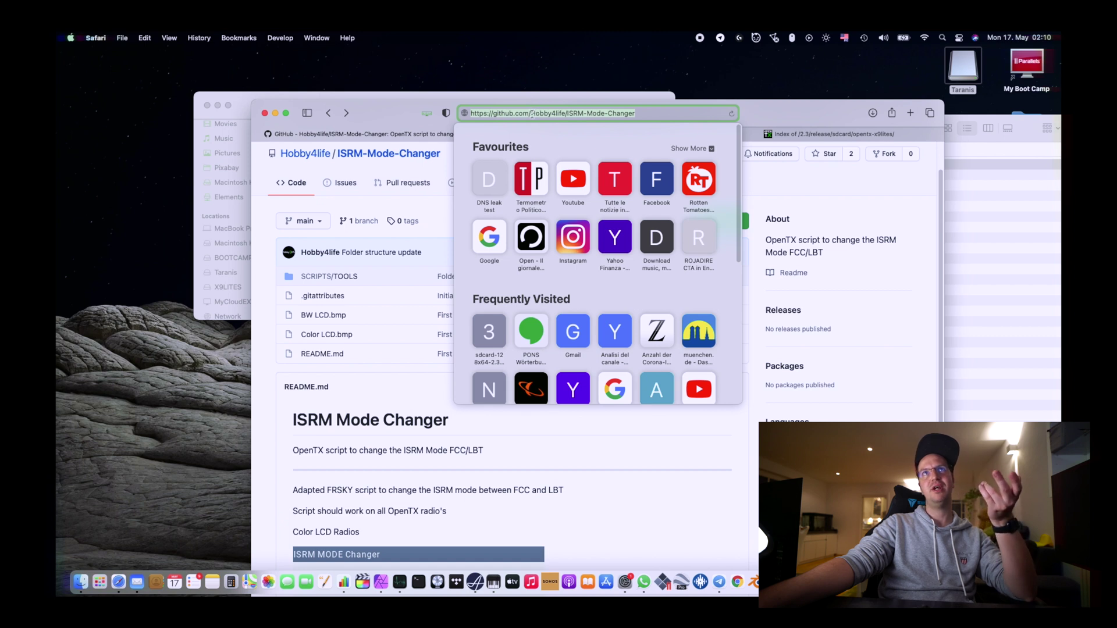
drag(530, 113, 564, 115)
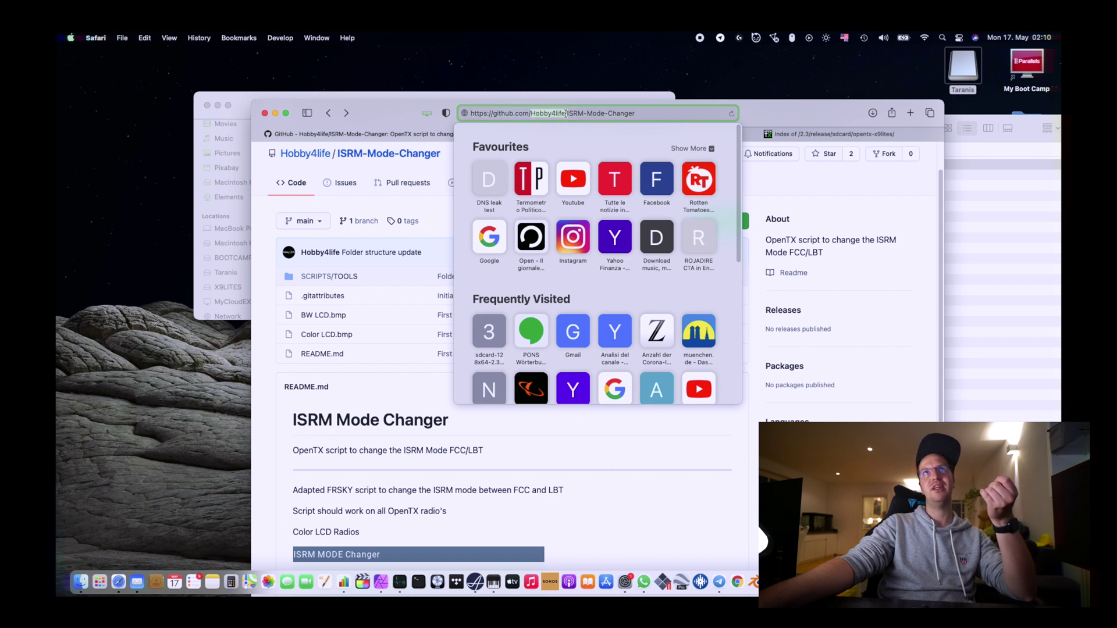
triple_click(575, 114)
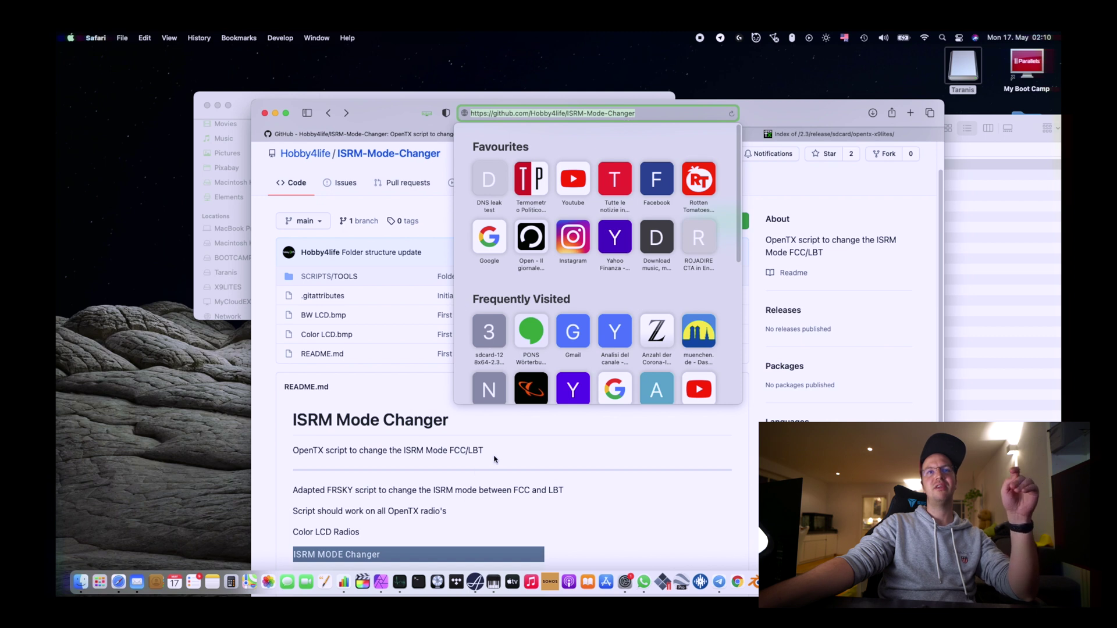
click(540, 114)
drag(531, 114, 575, 114)
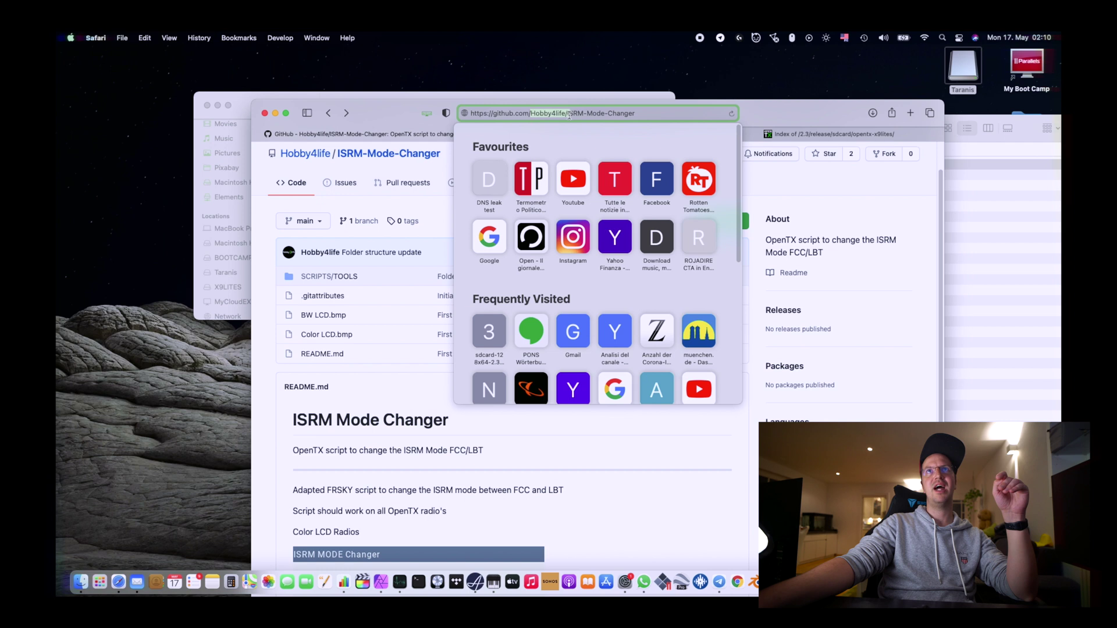
click(569, 115)
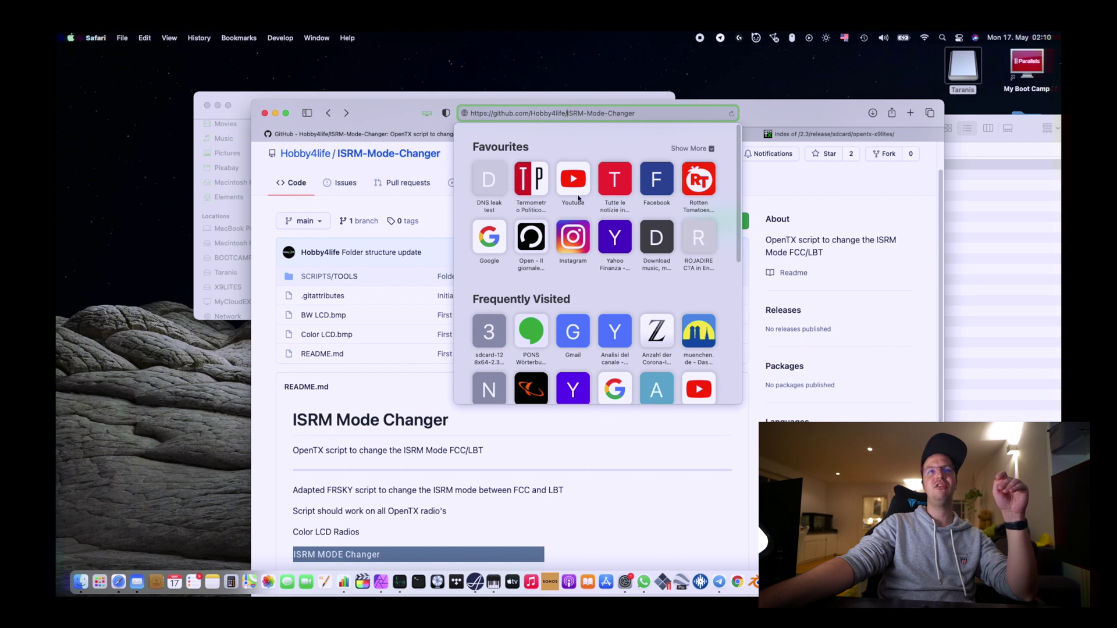
click(447, 440)
scroll(407, 410, down, 5)
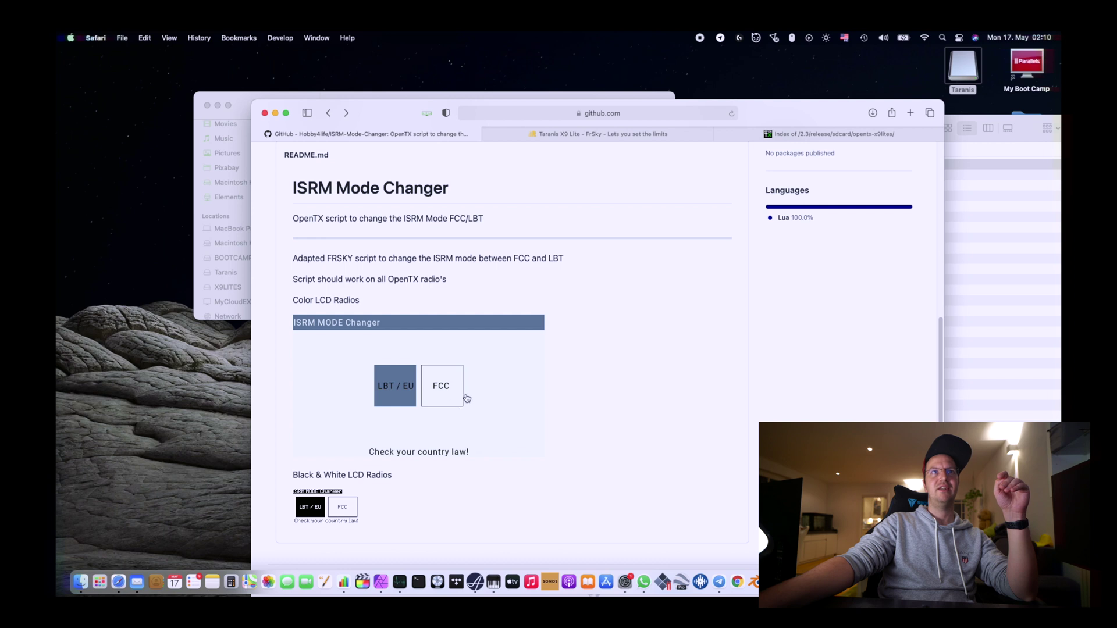
scroll(573, 433, up, 5)
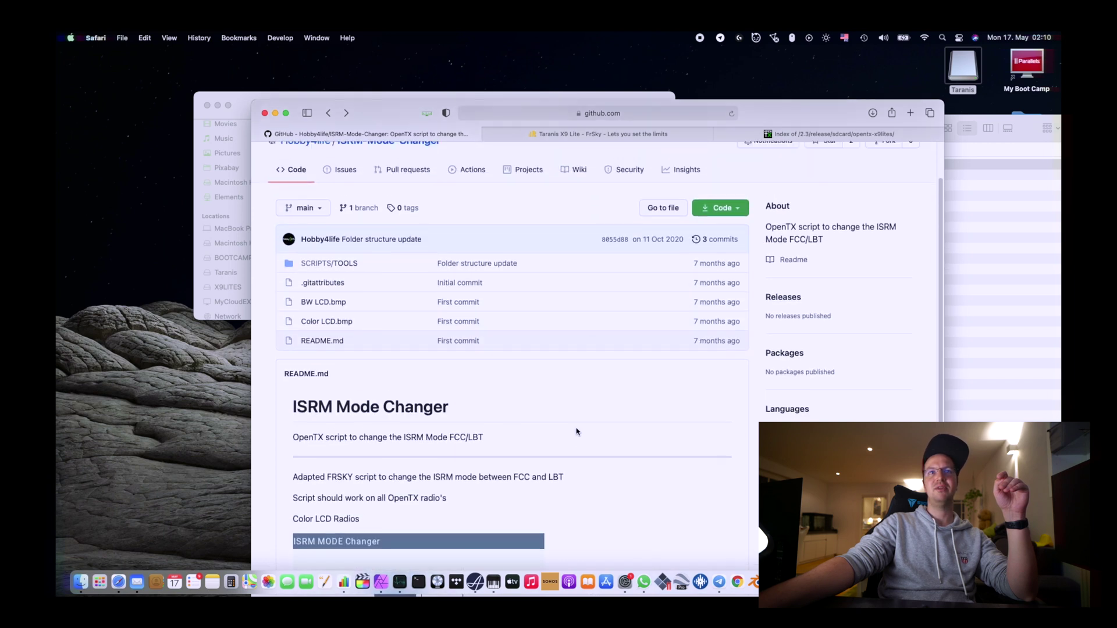
scroll(571, 442, down, 5)
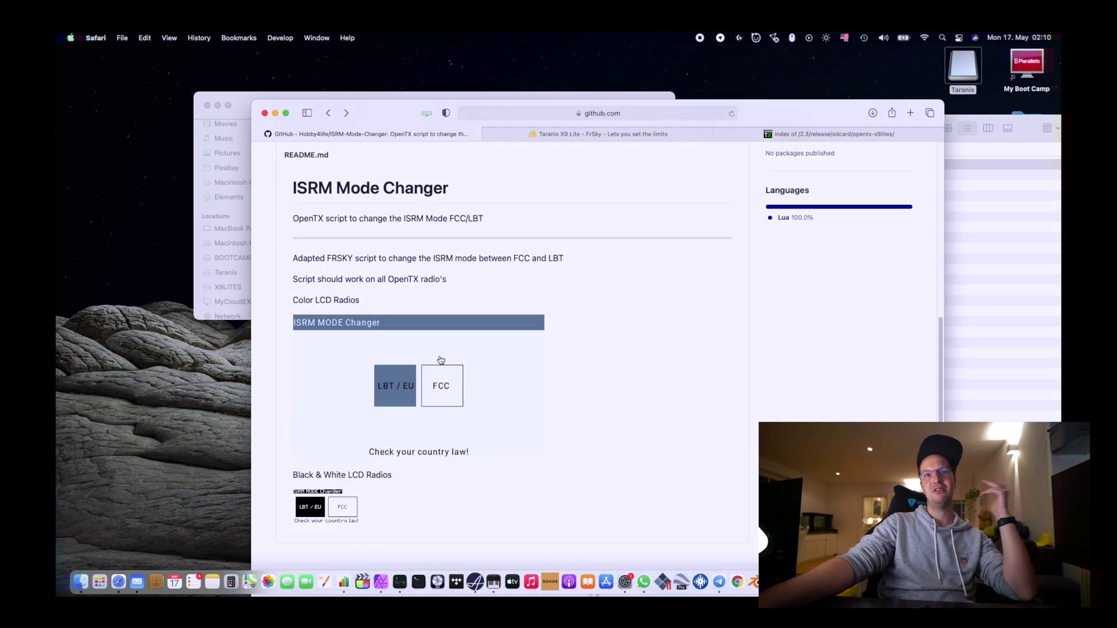
scroll(434, 358, up, 5)
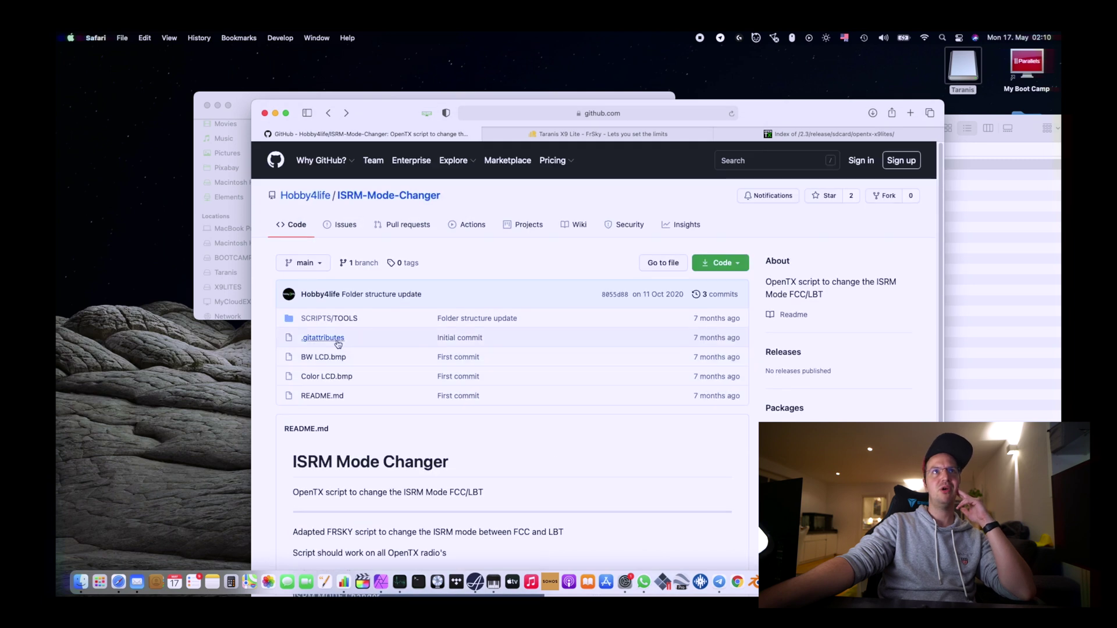
Step: Open SCRIPTS/TOOLS/isrm_mode.lua and view it as raw plain text
click(328, 322)
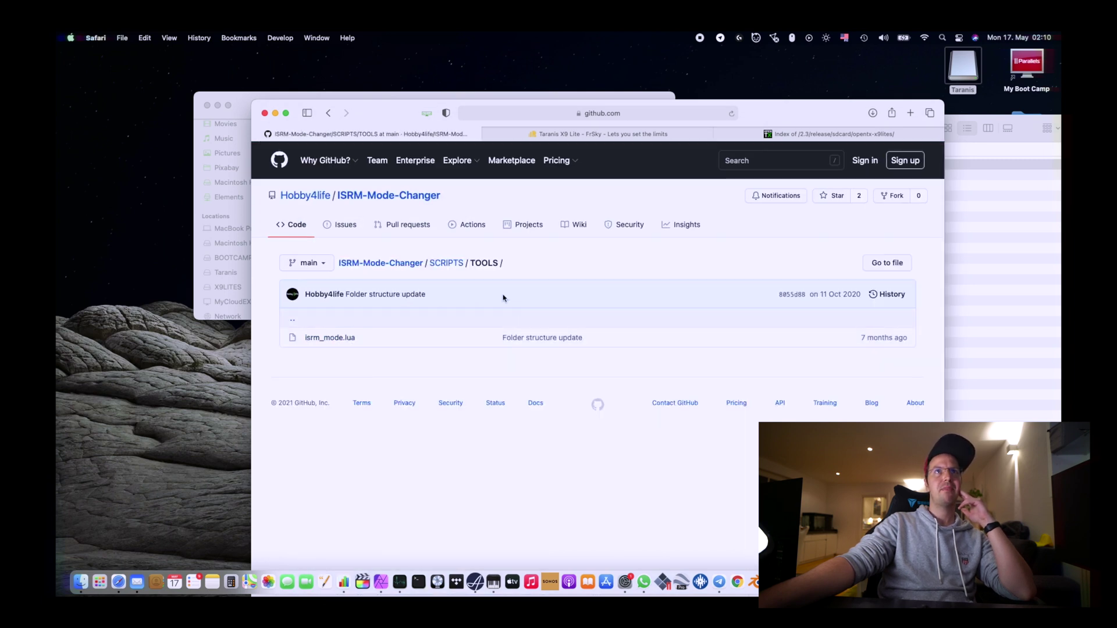
click(334, 338)
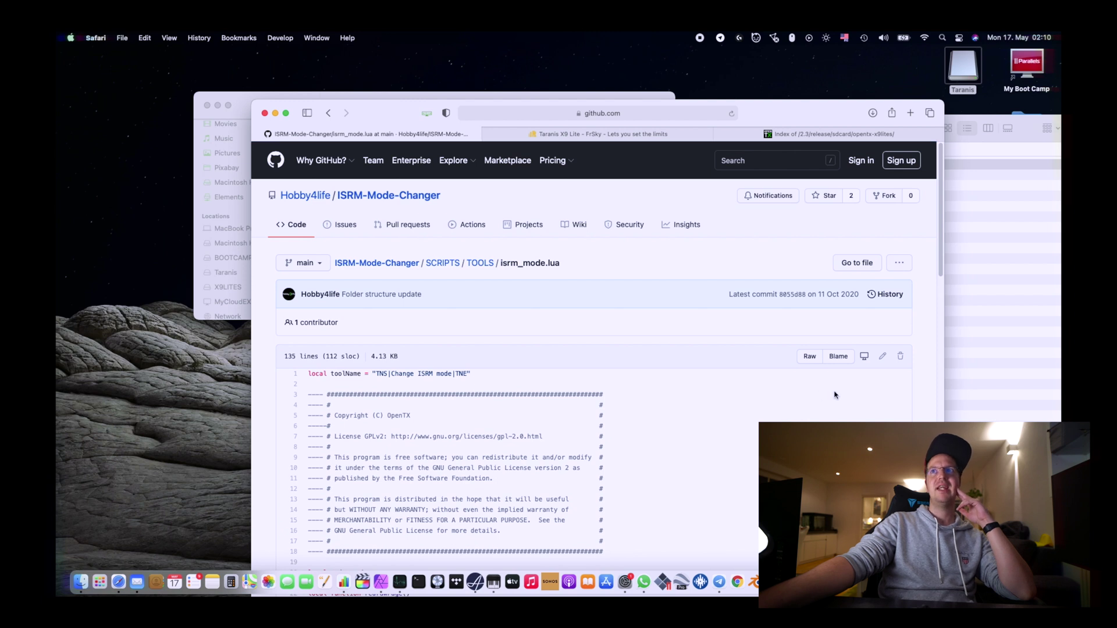
click(810, 357)
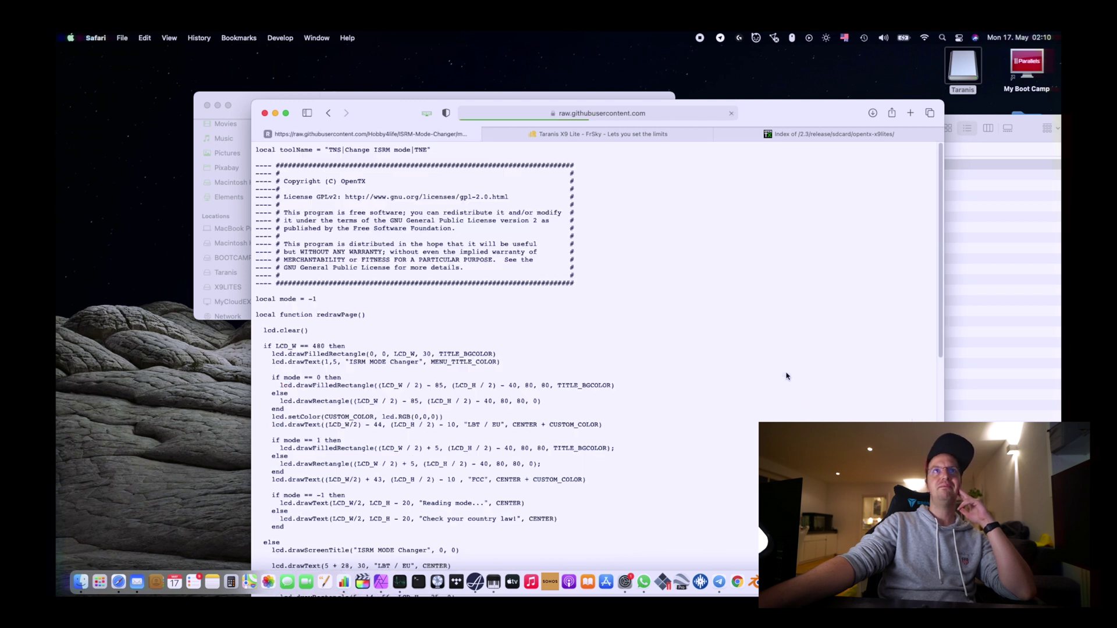
Step: Export the raw page to Downloads as isrm_mode.lua without the .txt extension, overwriting the old file
scroll(623, 399, down, 10)
scroll(629, 404, up, 15)
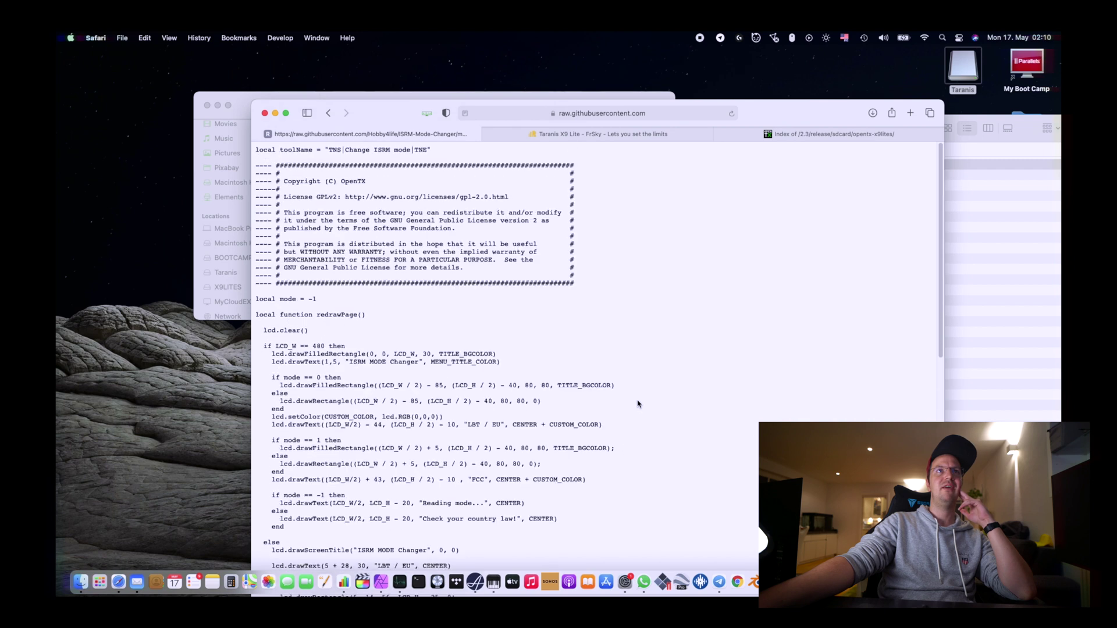
right_click(608, 313)
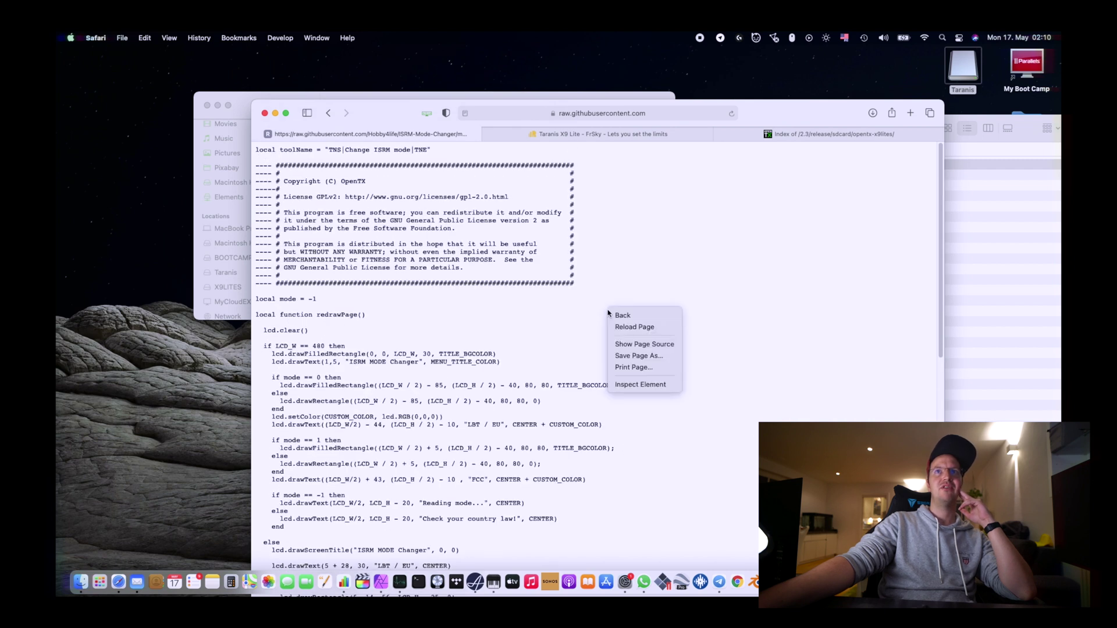
click(627, 360)
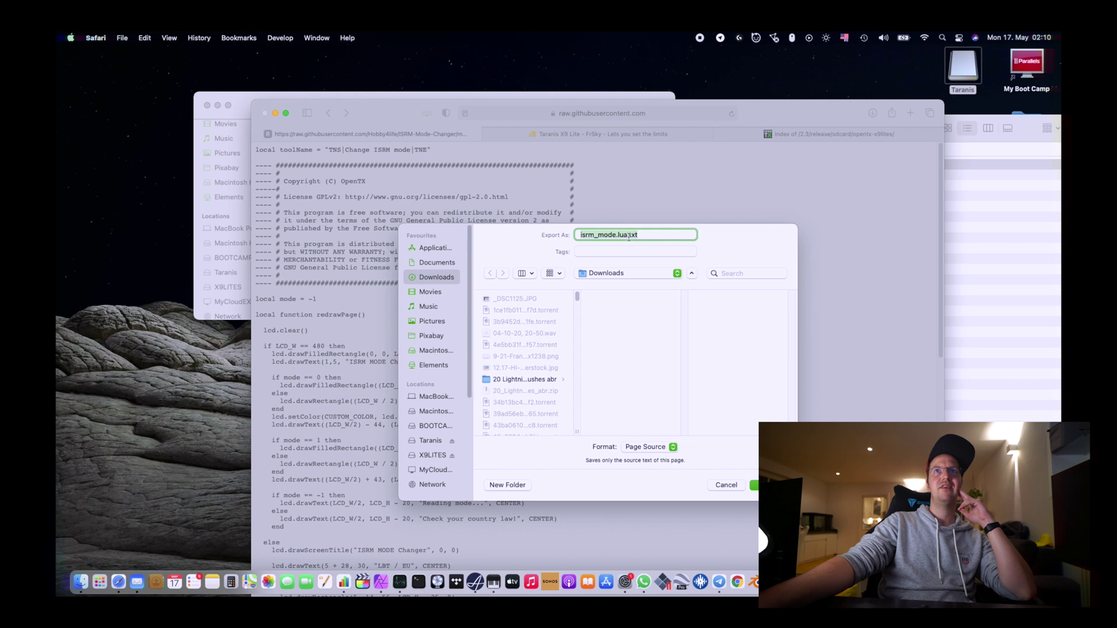
key(super+Right)
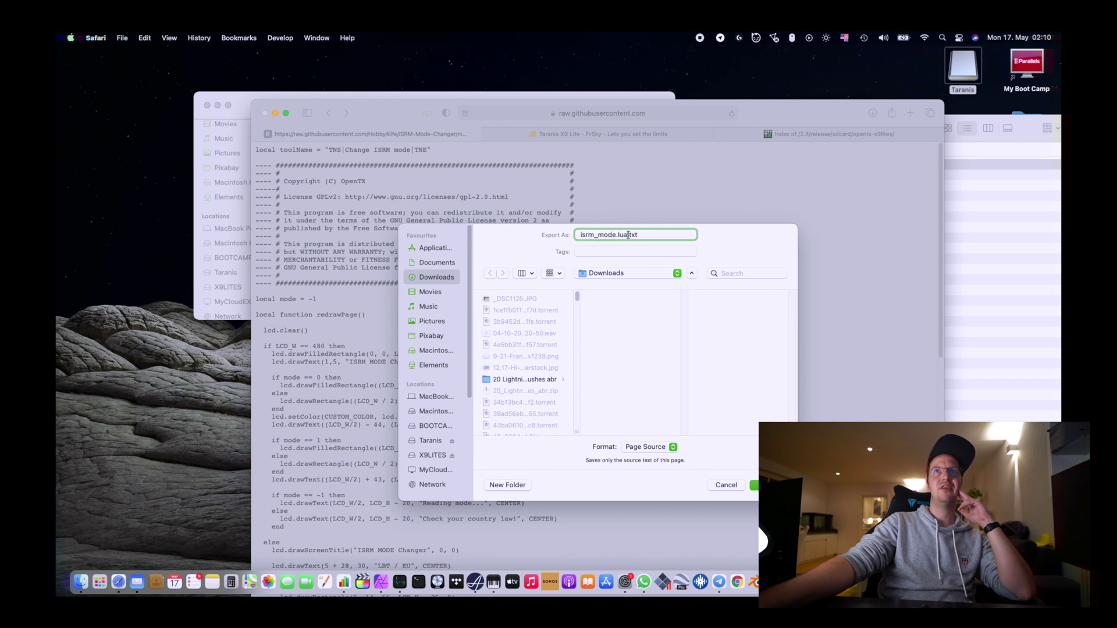
key(BackSpace)
key(BackSpace)
key(BackSpace)
key(BackSpace)
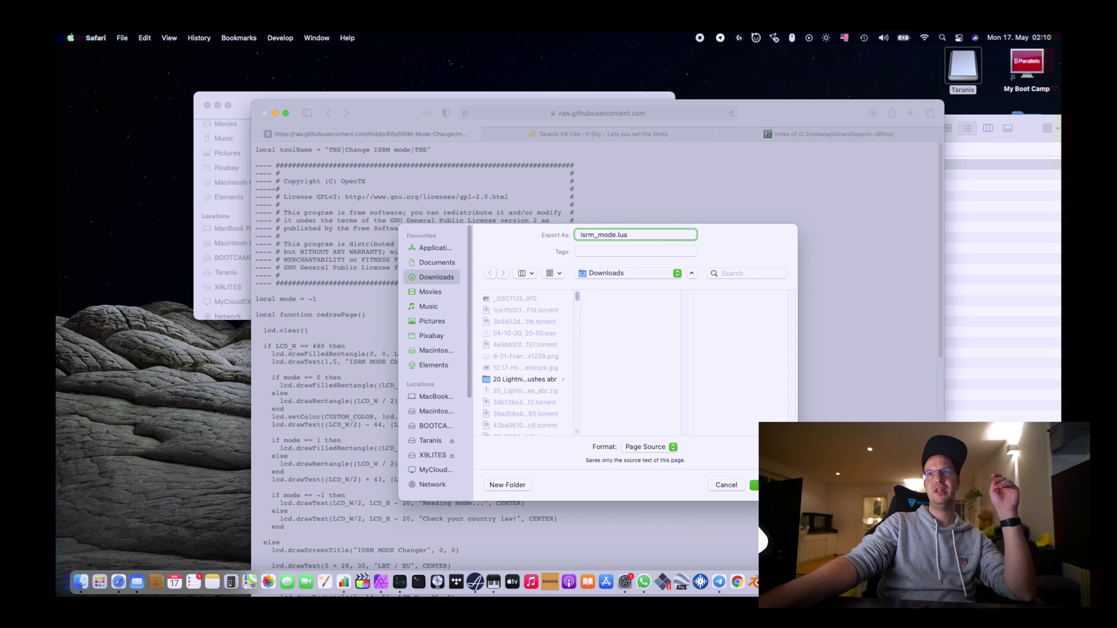
click(754, 485)
click(556, 266)
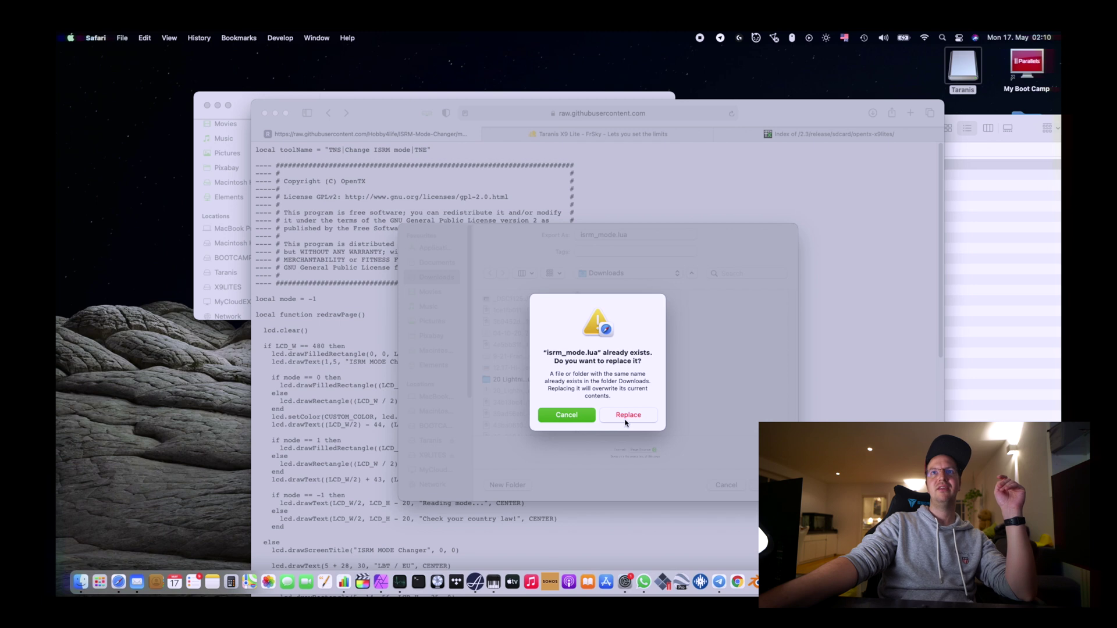
click(625, 416)
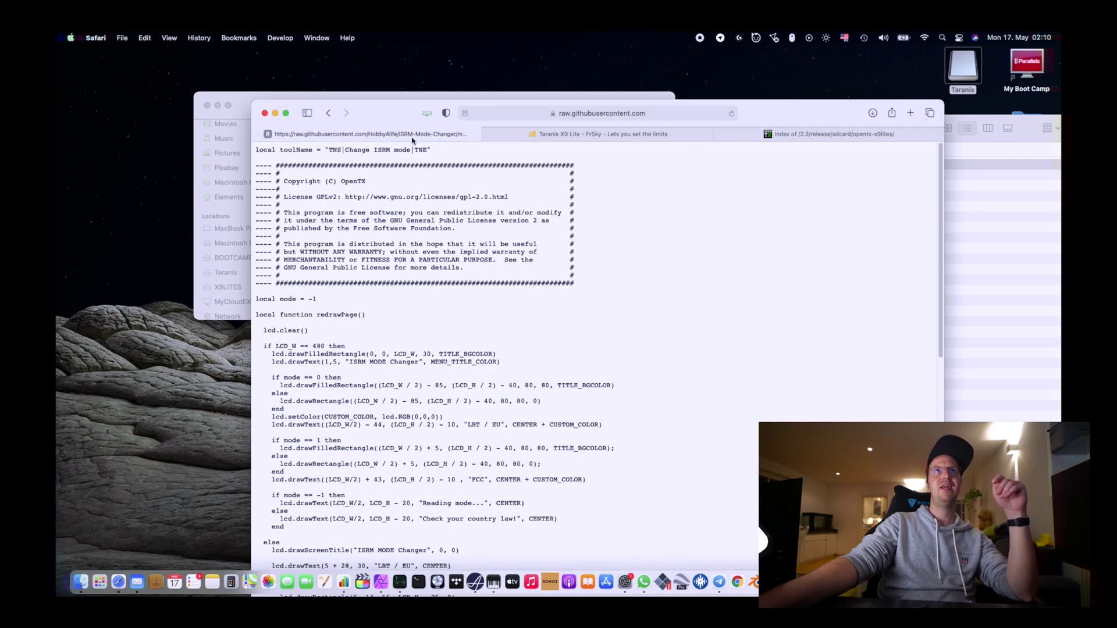
drag(397, 121, 609, 461)
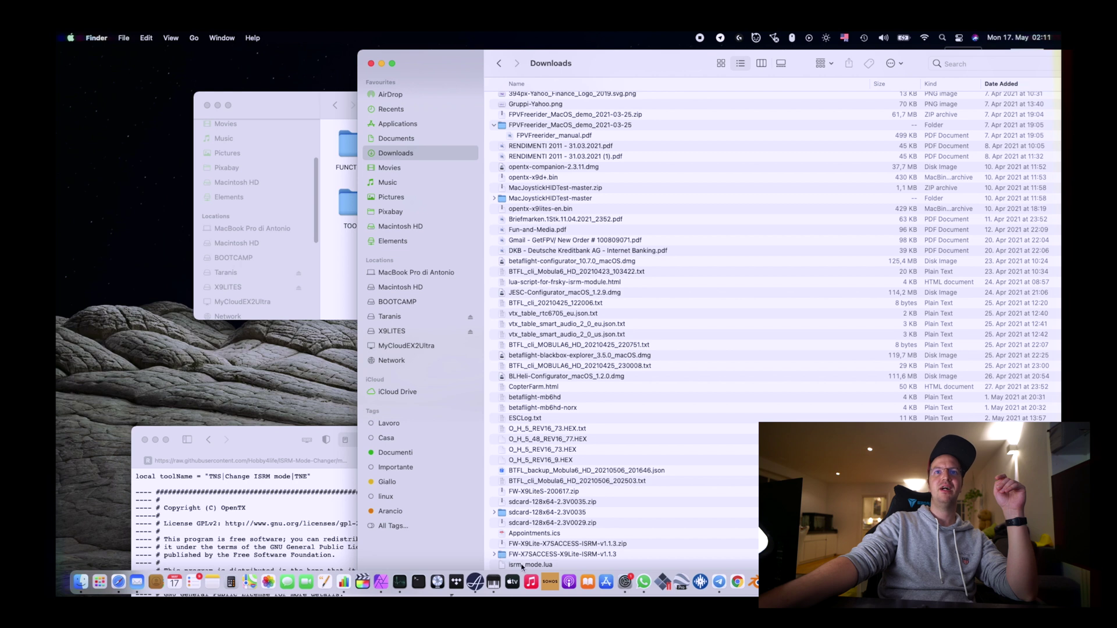
Step: Copy isrm_mode.lua from Downloads into the X9LITES card's SCRIPTS folder
click(522, 565)
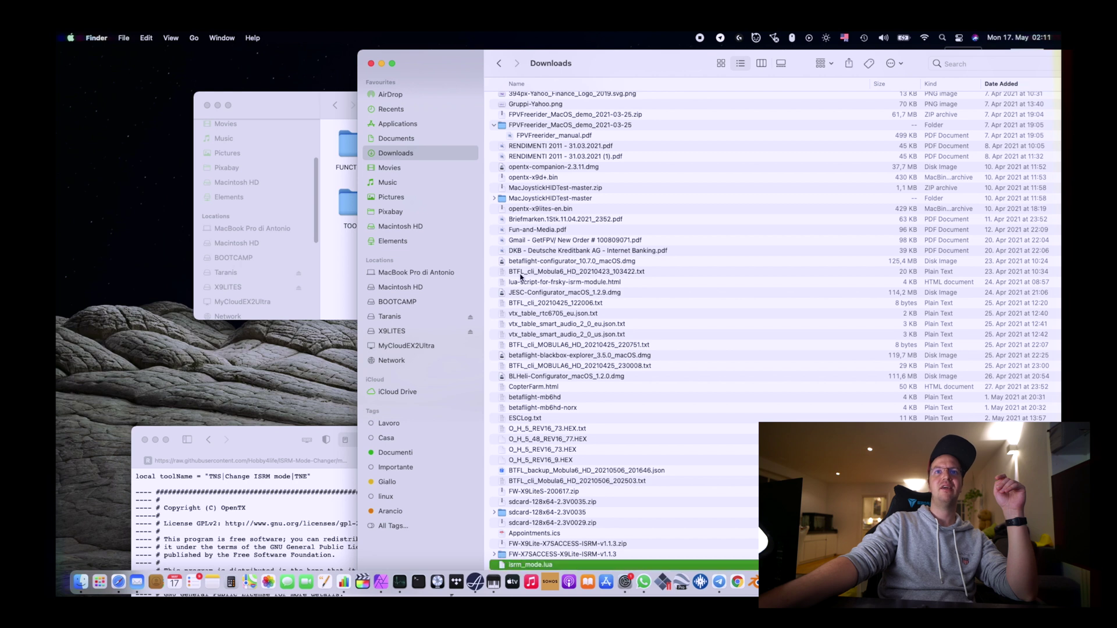
drag(452, 66, 780, 61)
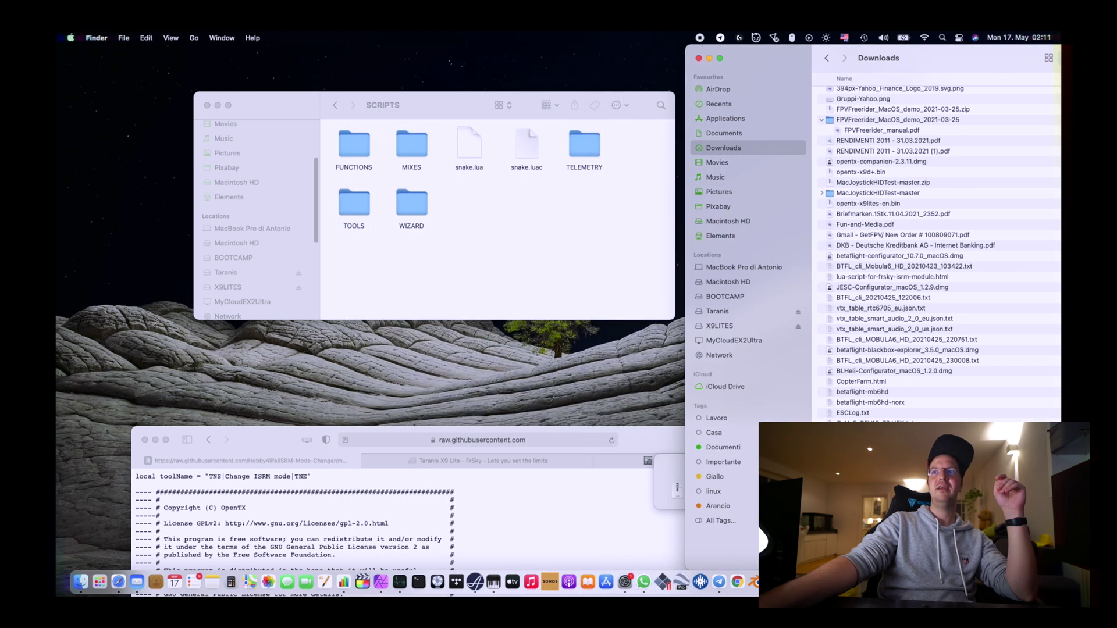
drag(850, 560, 509, 248)
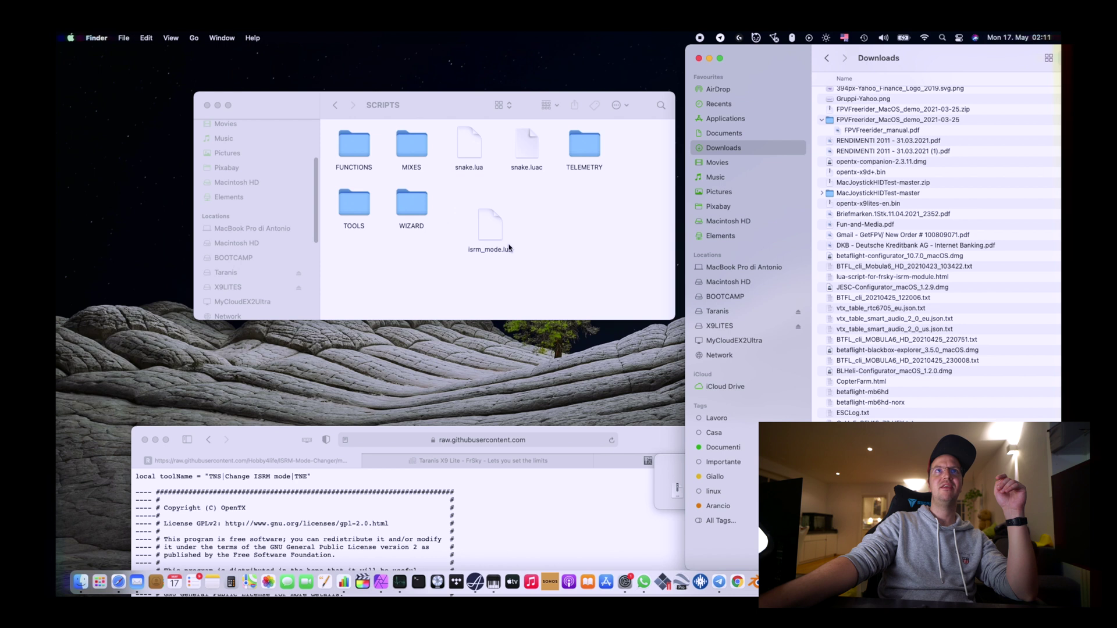
click(544, 241)
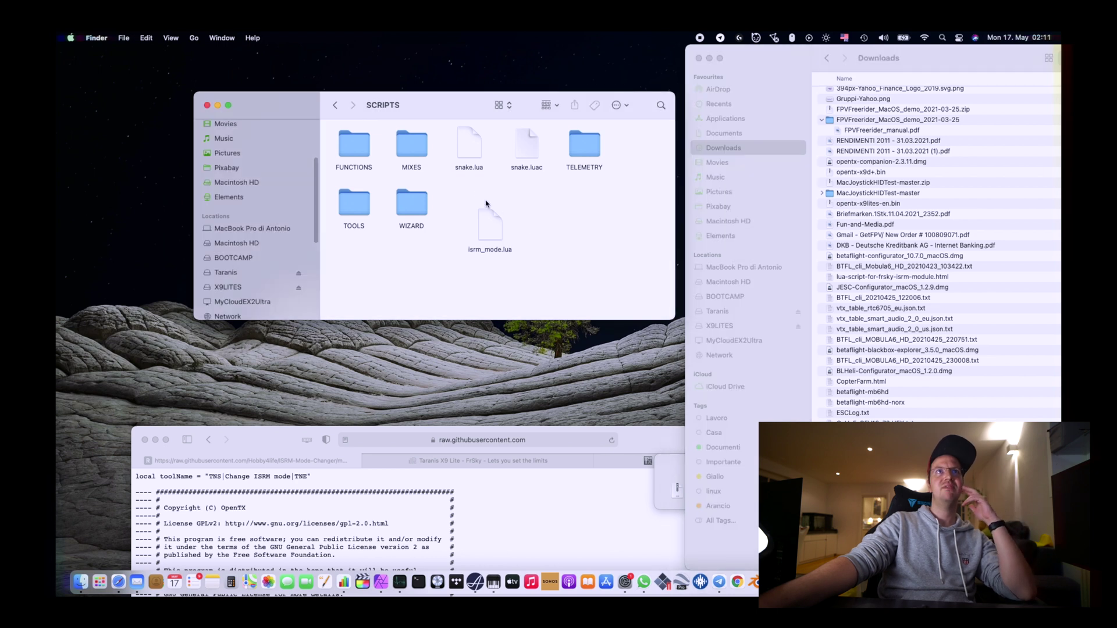
Step: Confirm ISRM_N_190805.frk in FIRMWARE and isrm_mode.lua in SCRIPTS, then eject X9LITES
click(335, 105)
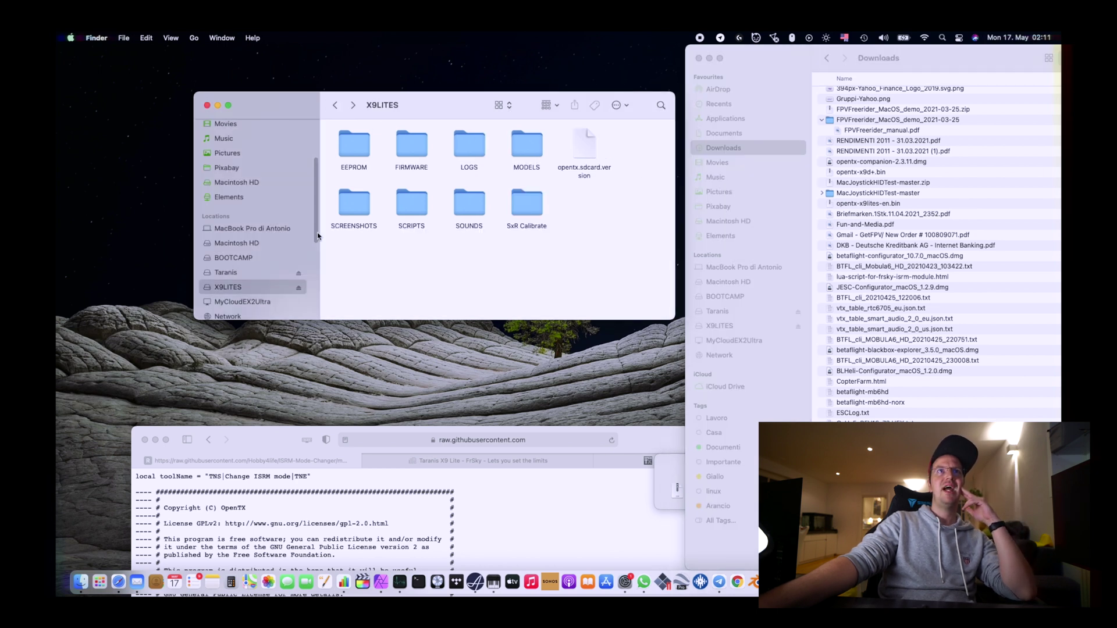
double_click(421, 152)
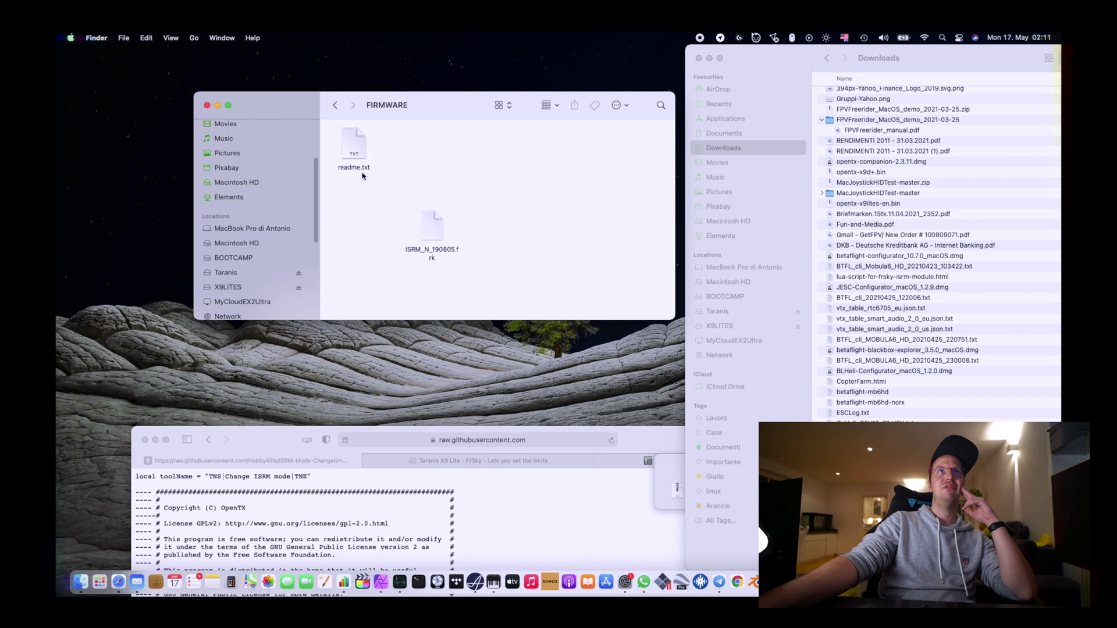
drag(502, 287, 406, 209)
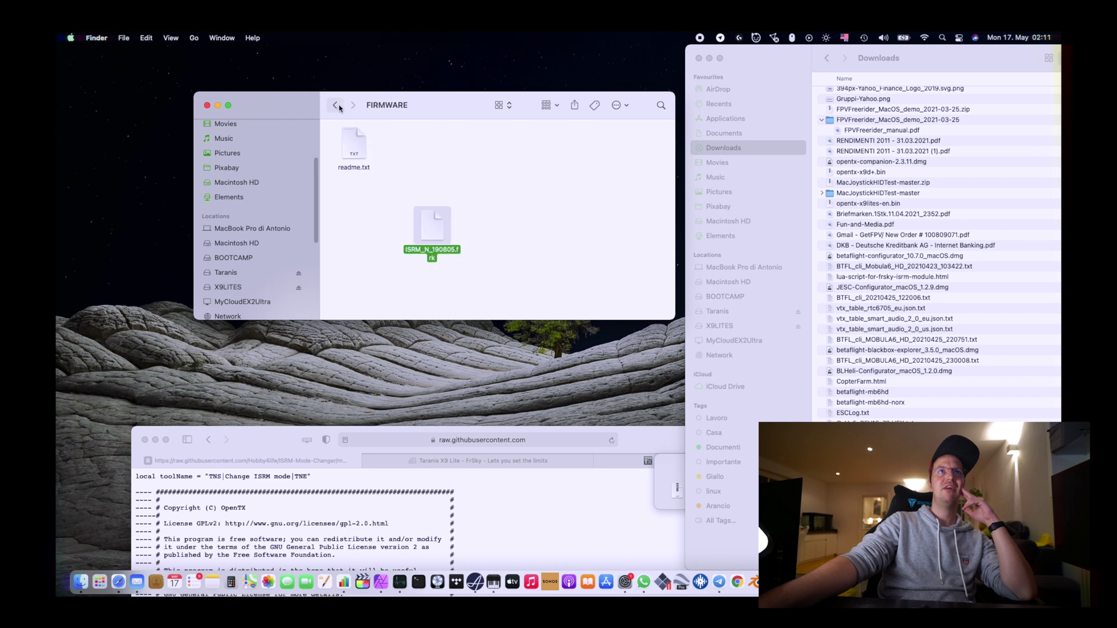
click(337, 106)
double_click(412, 207)
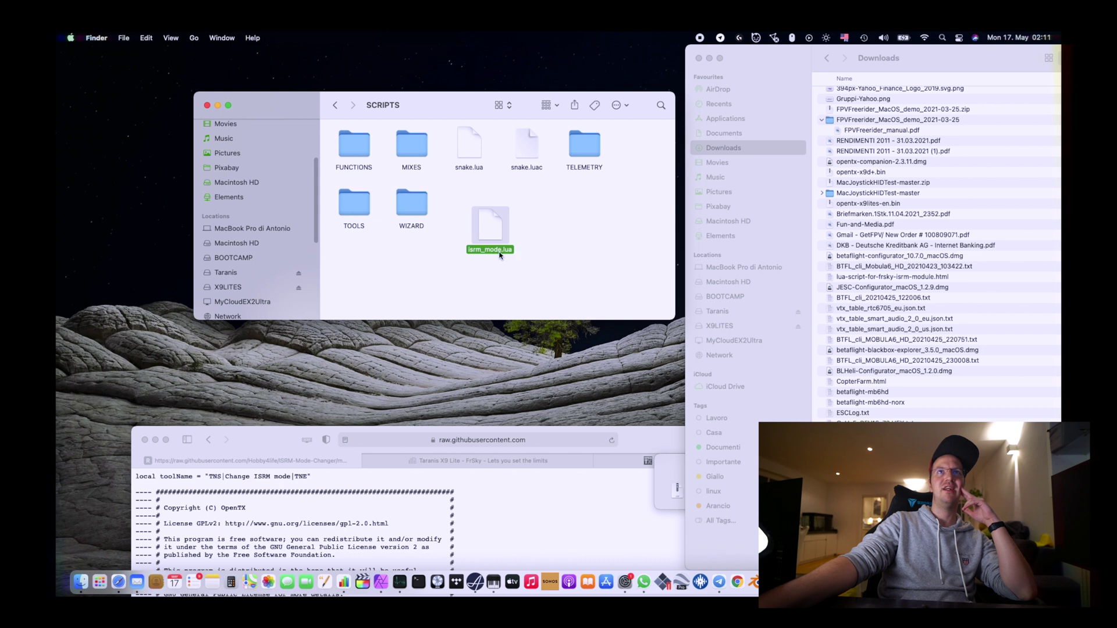
click(336, 106)
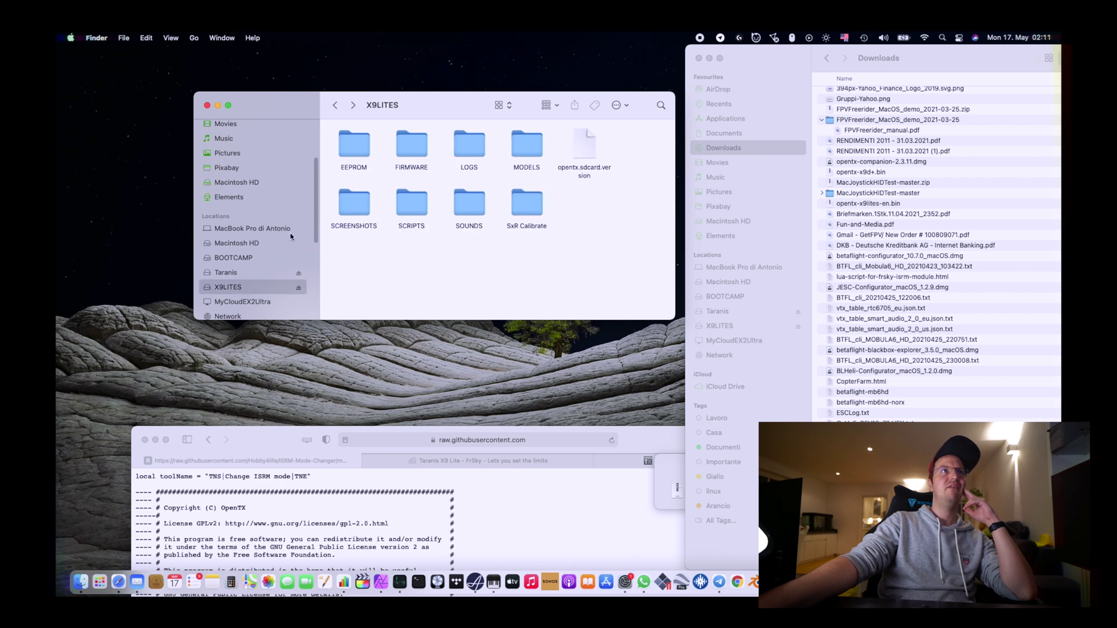
click(299, 274)
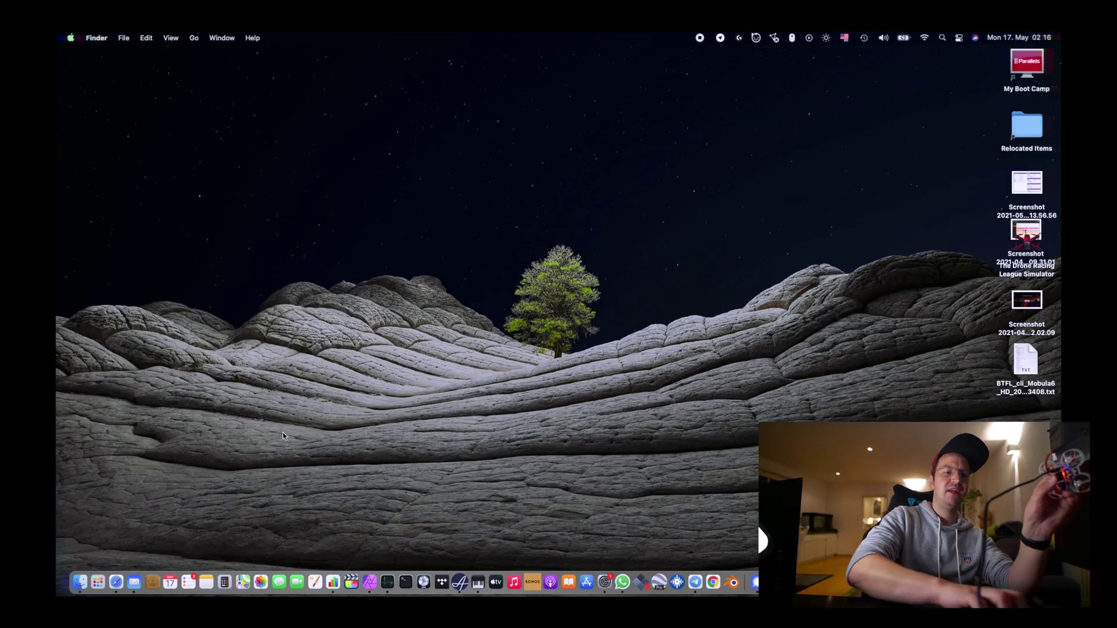
Step: Launch Betaflight Configurator through Spotlight with 'bet' and connect to the flight controller
key(super+space)
text(bet)
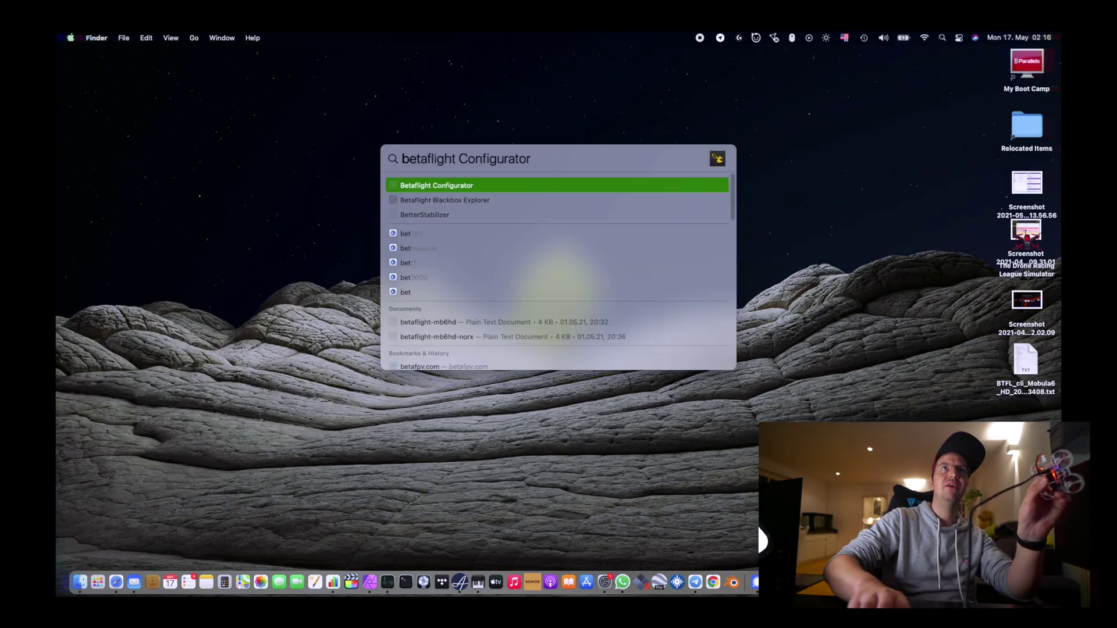
key(Return)
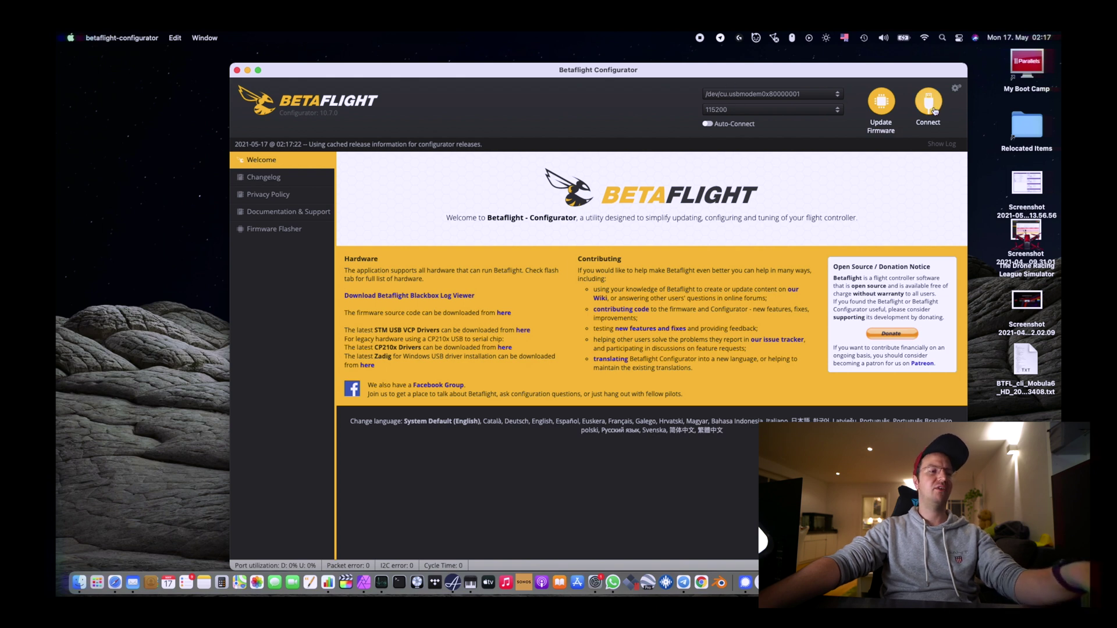
click(933, 110)
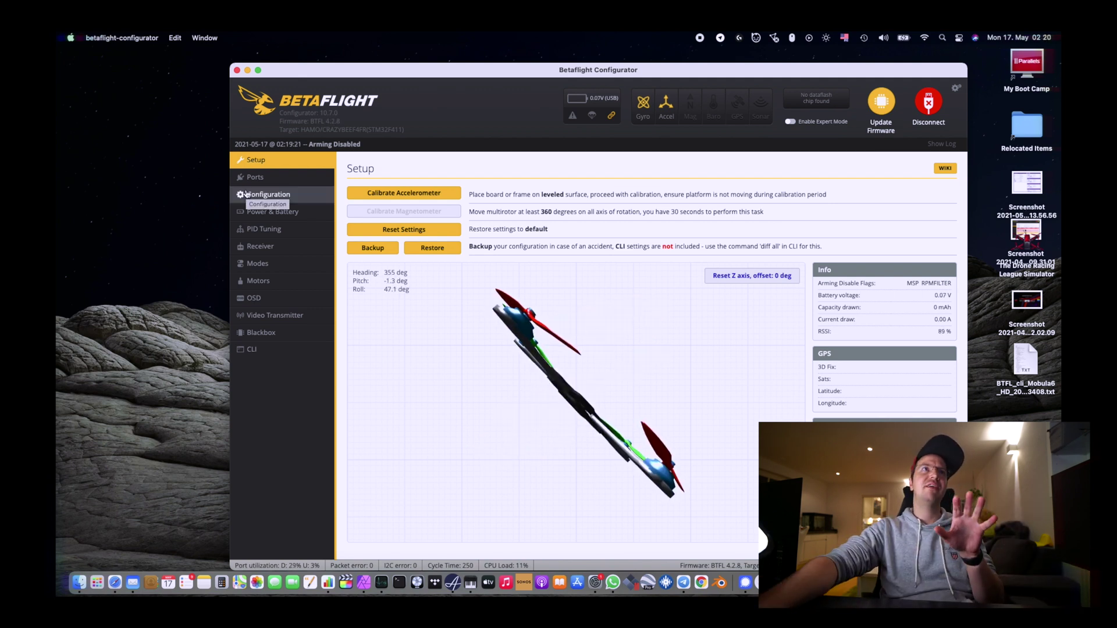
click(278, 197)
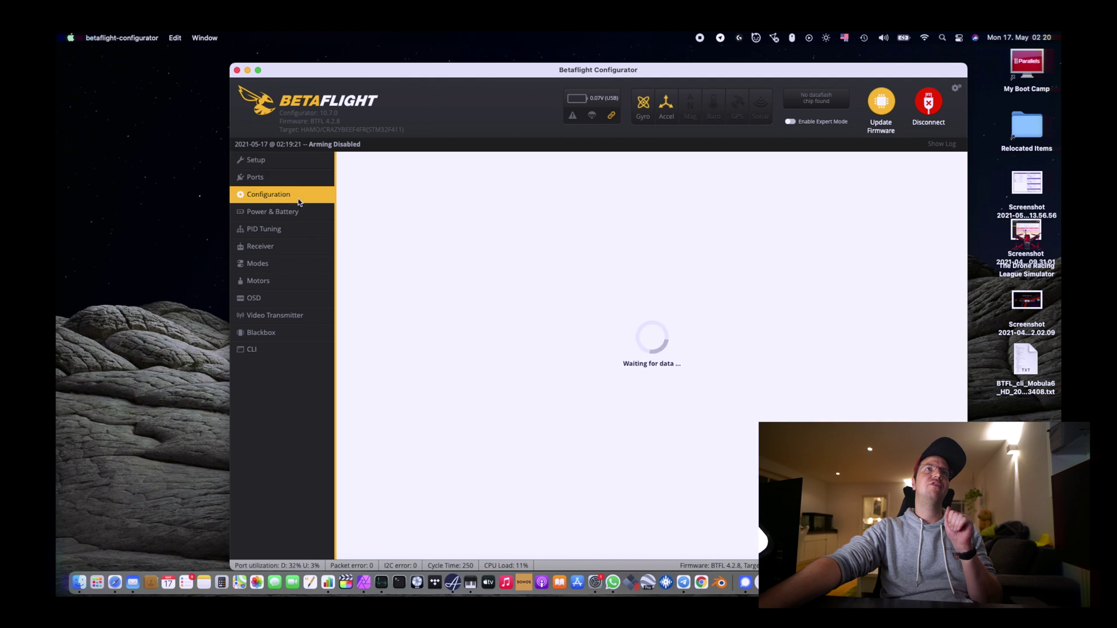
scroll(594, 365, down, 10)
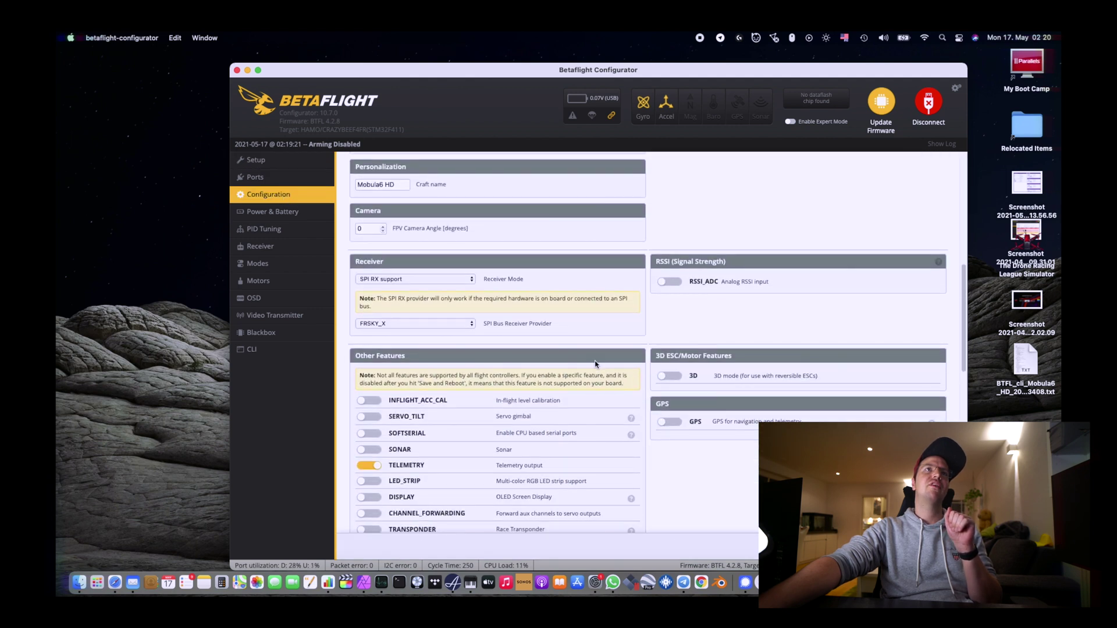
click(447, 257)
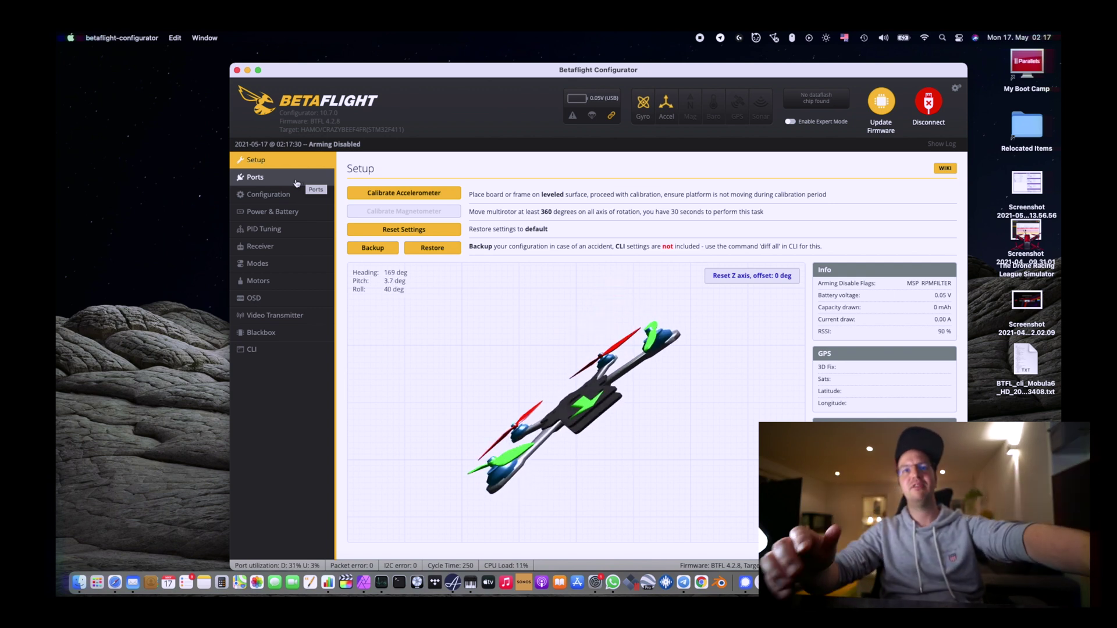
click(268, 345)
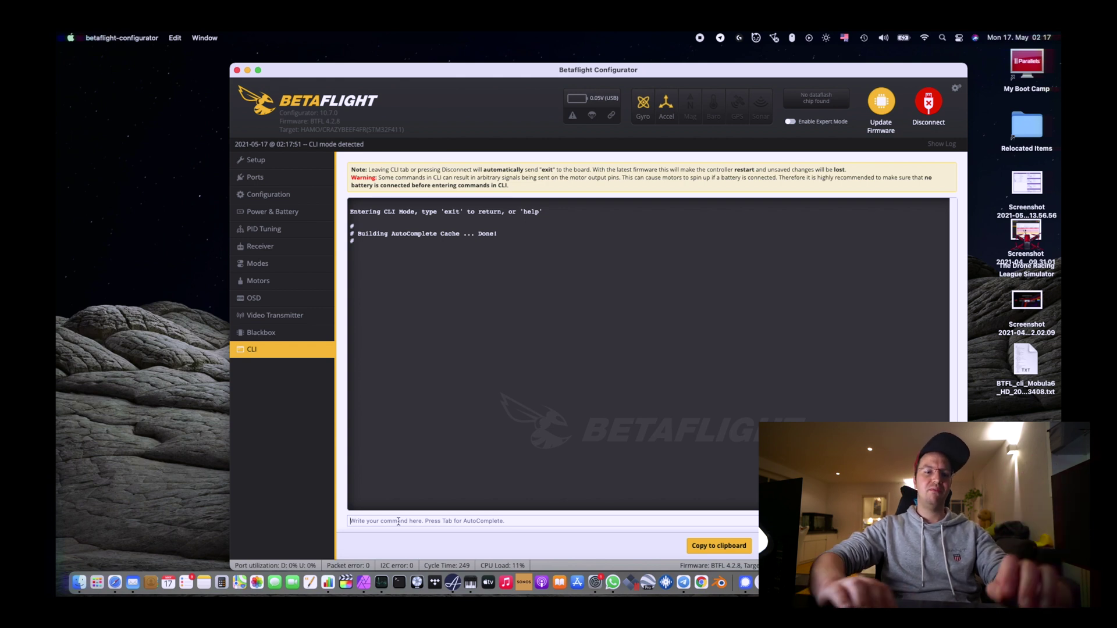
Step: Run bind_rx in the CLI to start receiver binding, then enter save on the command line
text(bind_r)
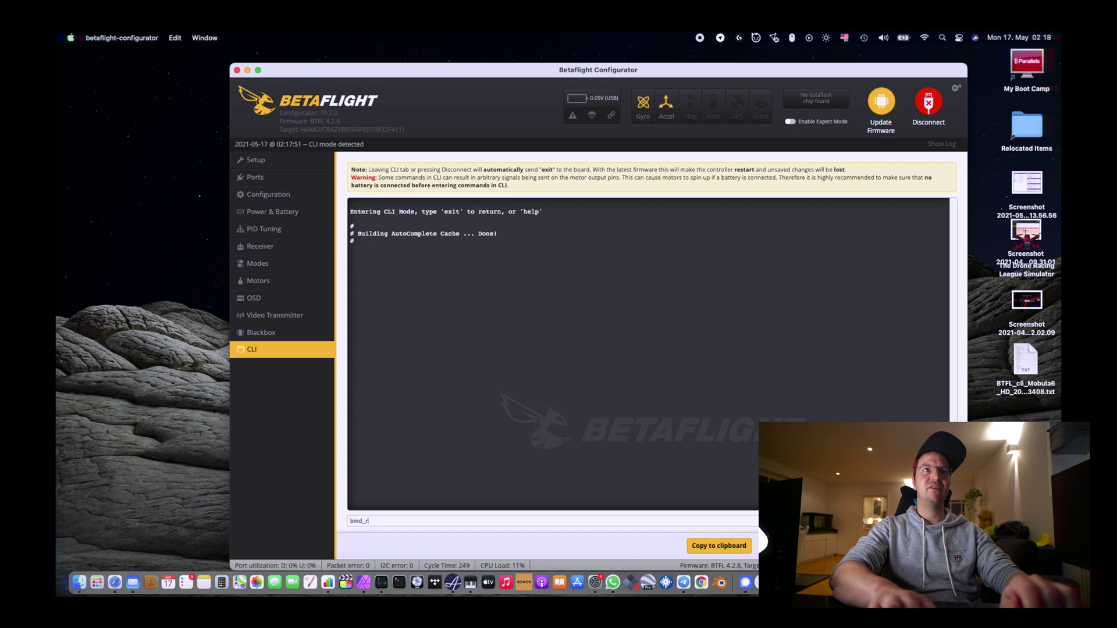
text(x)
key(Return)
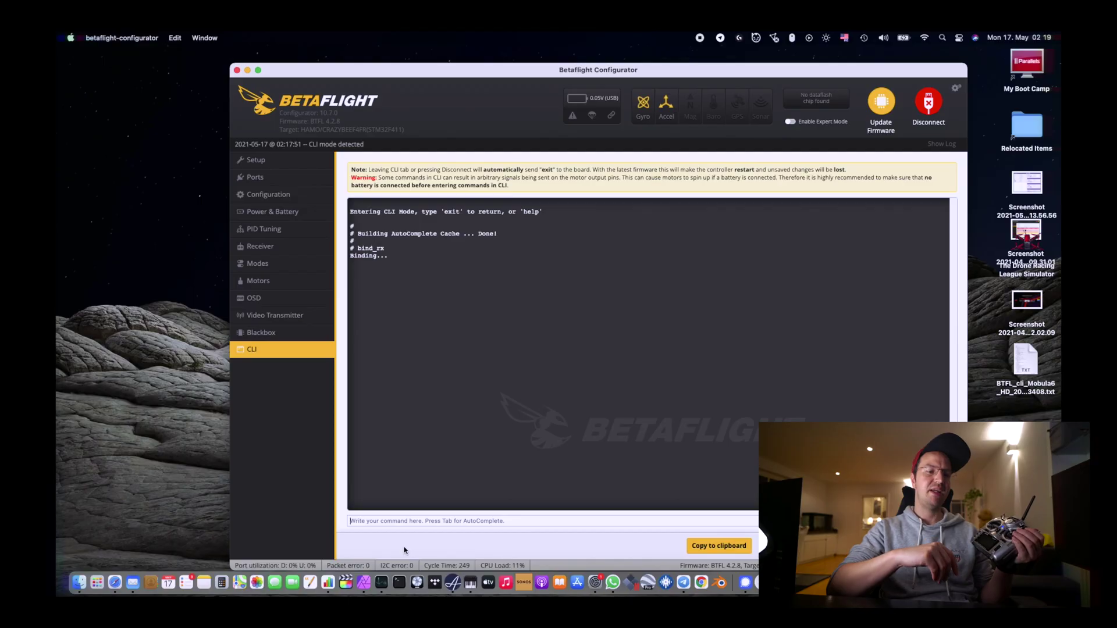
text(sa)
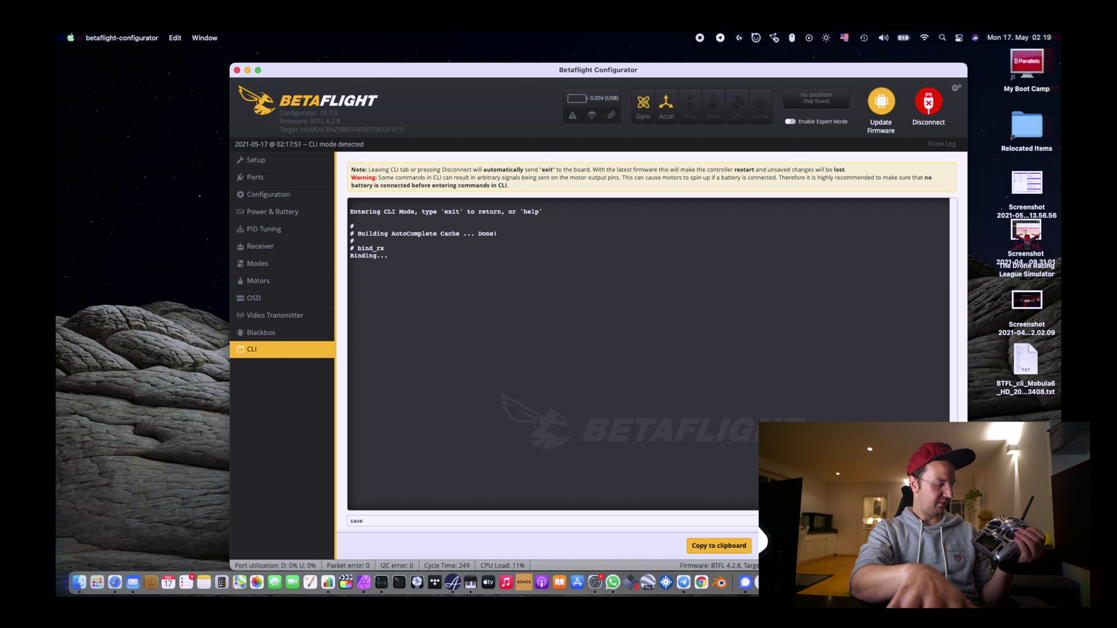
text(ve)
Step: Run save in the Betaflight CLI to store the settings and reboot the flight controller
key(Return)
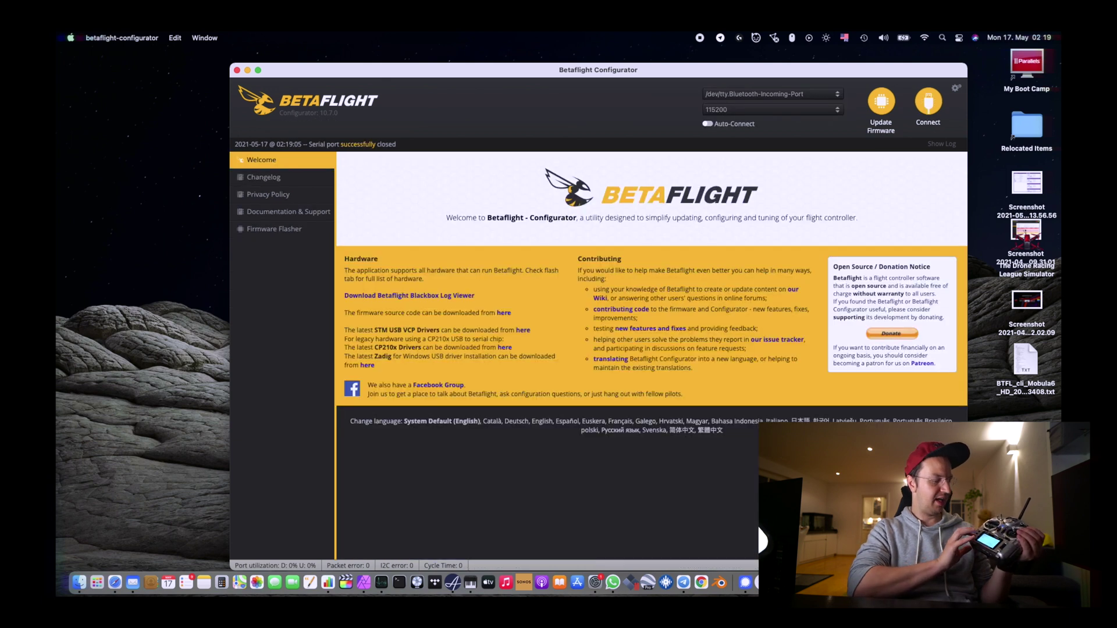